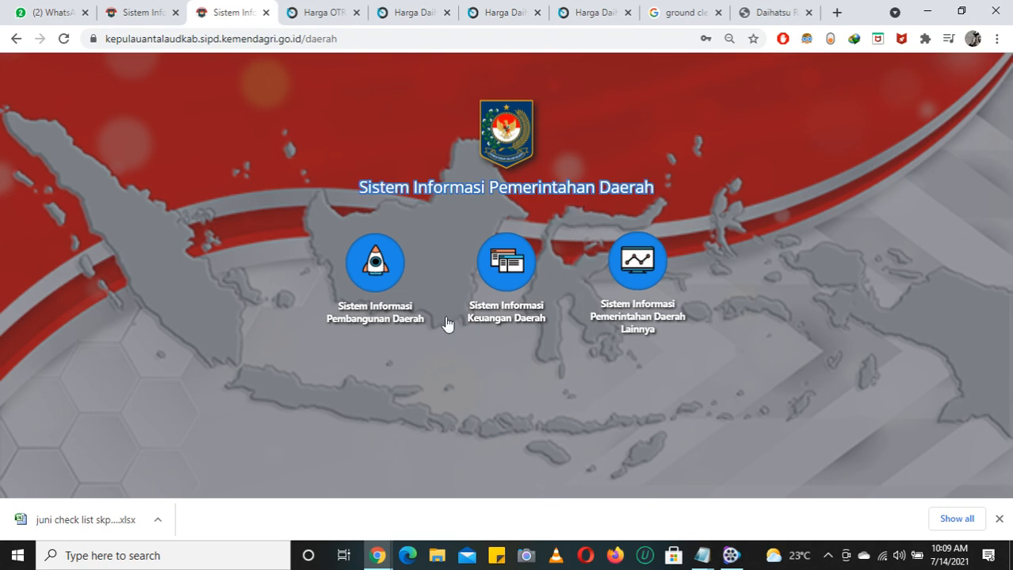
Step: Open the Perencanaan Pembangunan Daerah login page within Sistem Informasi Pembangunan Daerah
click(389, 273)
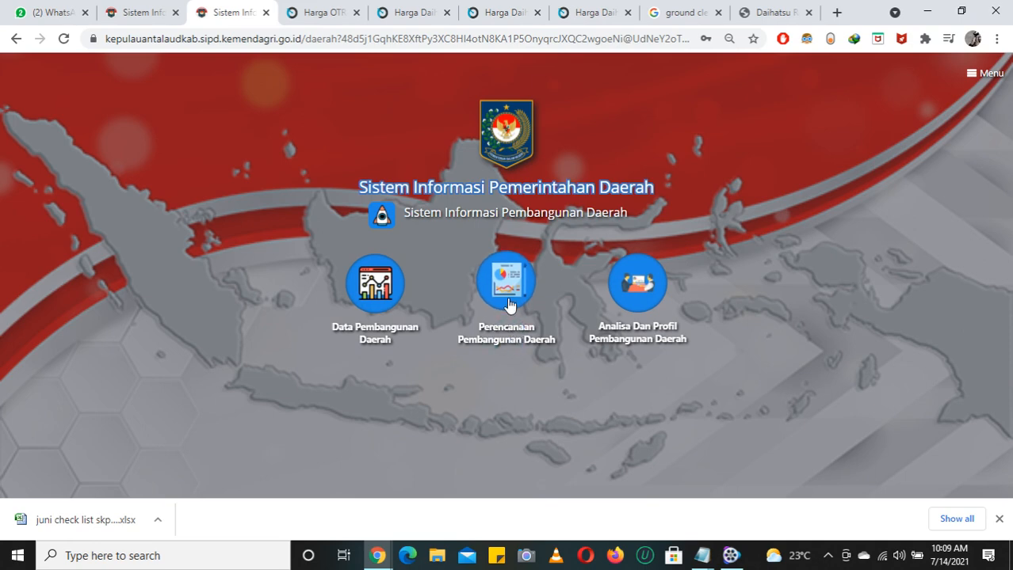
click(510, 311)
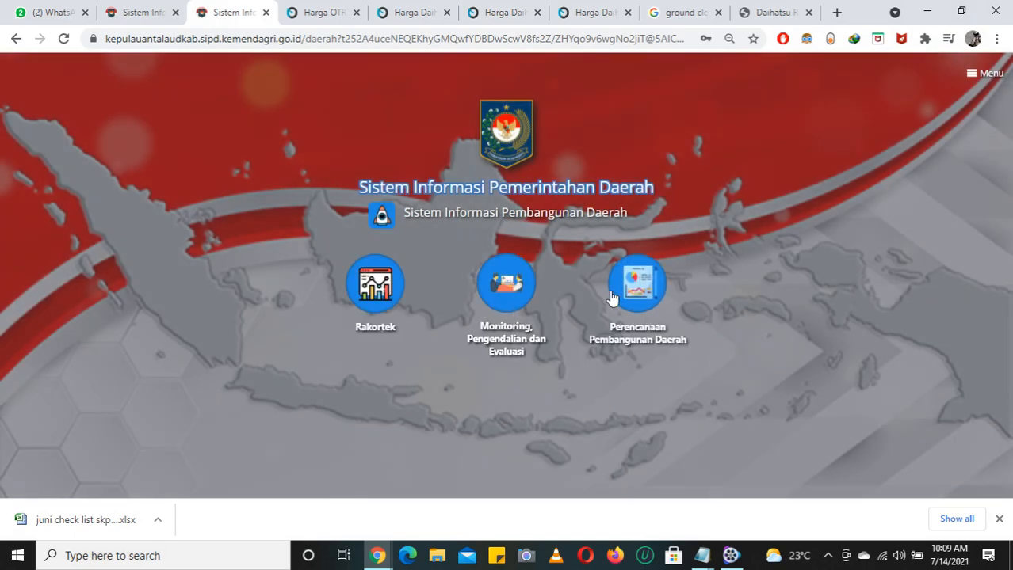
click(632, 287)
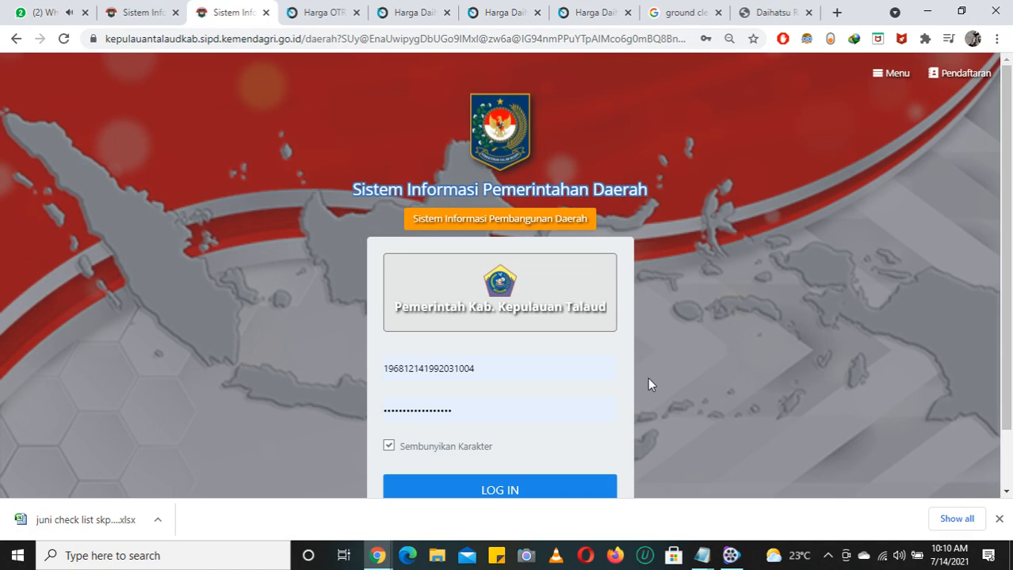
Step: Check the employee ID in the Notepad note, paste it over the prefilled username and log in with the saved password
mouse_move(702, 547)
click(741, 499)
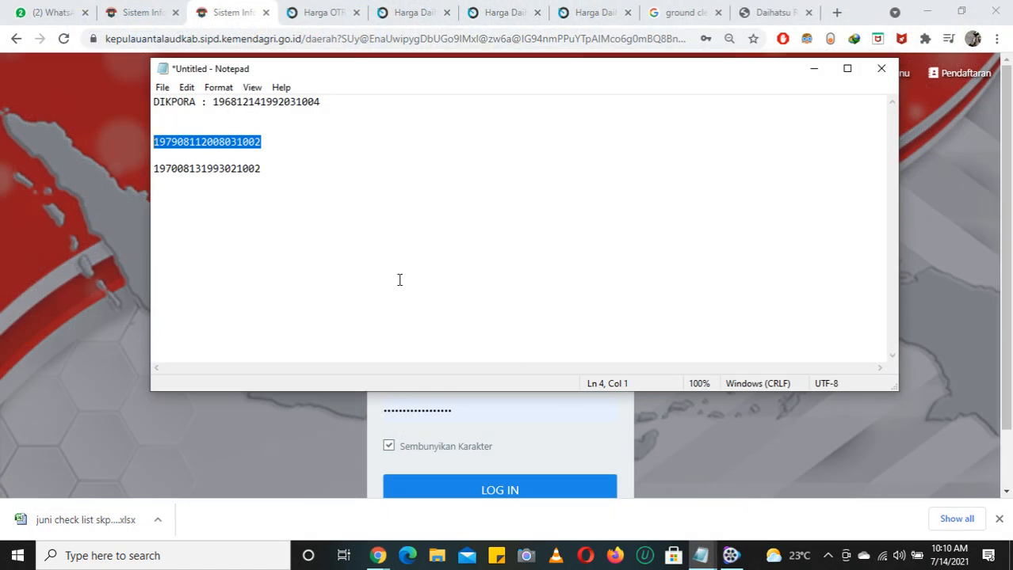
click(811, 69)
drag(495, 378, 360, 373)
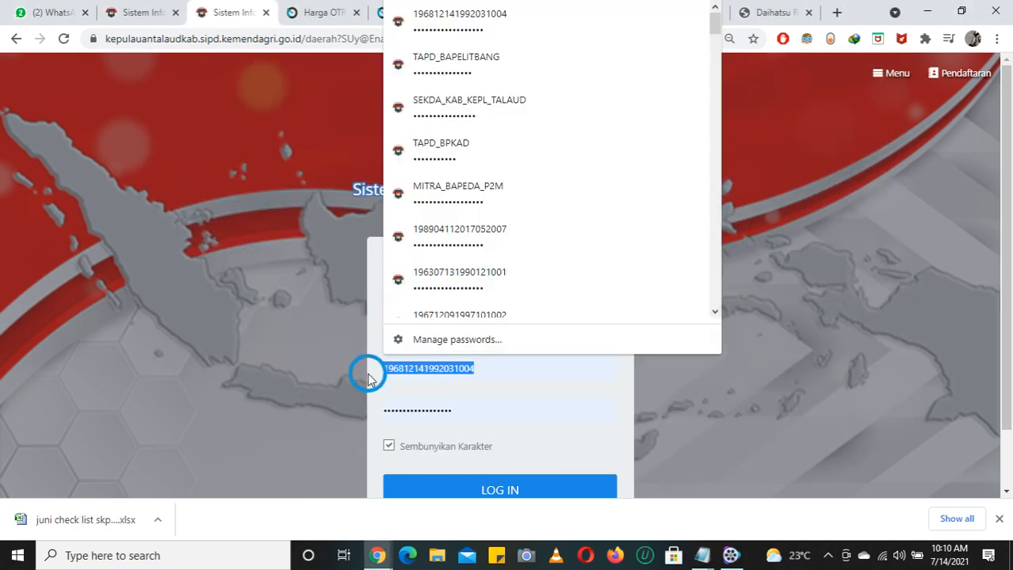
key(ctrl+v)
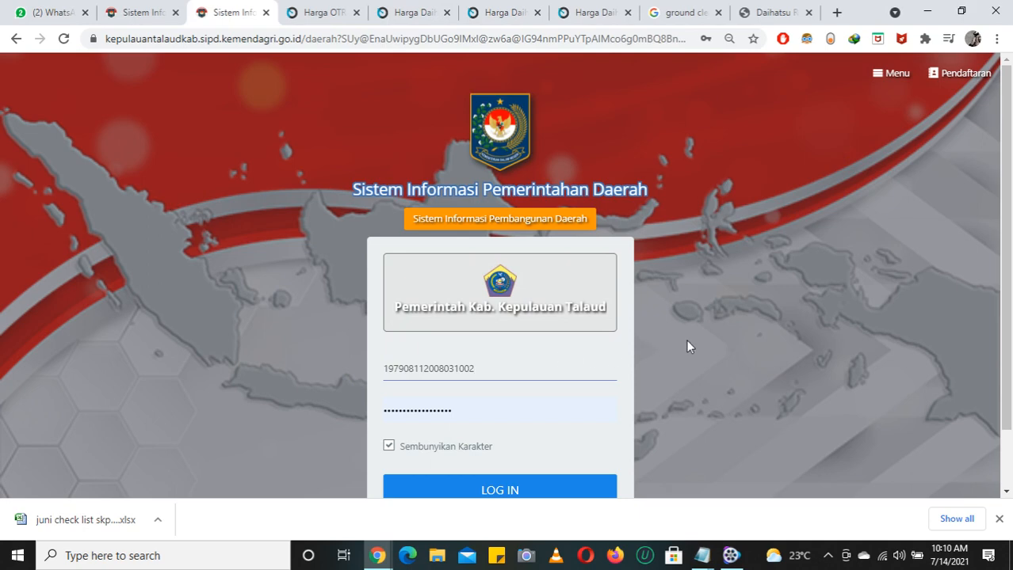
scroll(686, 347, down, 1)
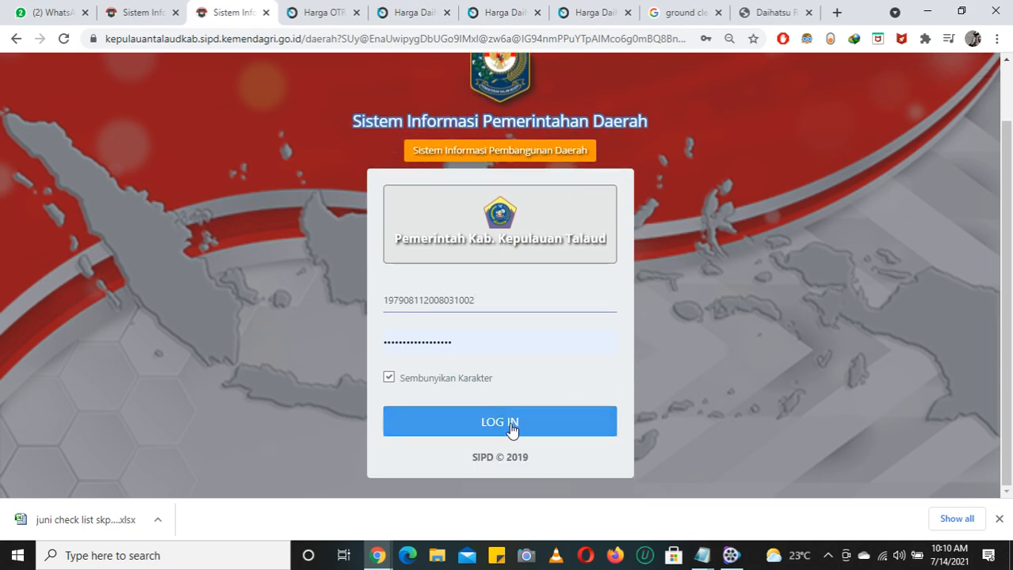
click(511, 429)
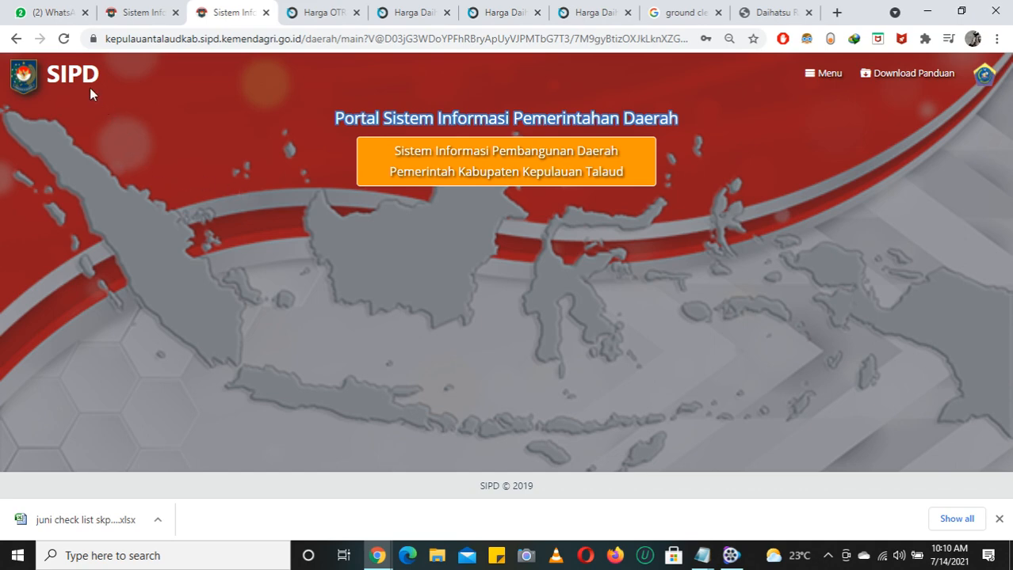
Step: Close the portal tab and reopen the 71.04 Kab. Kepulauan Talaud site from the Provinsi Sulawesi Utara region list
click(63, 38)
click(63, 39)
click(265, 13)
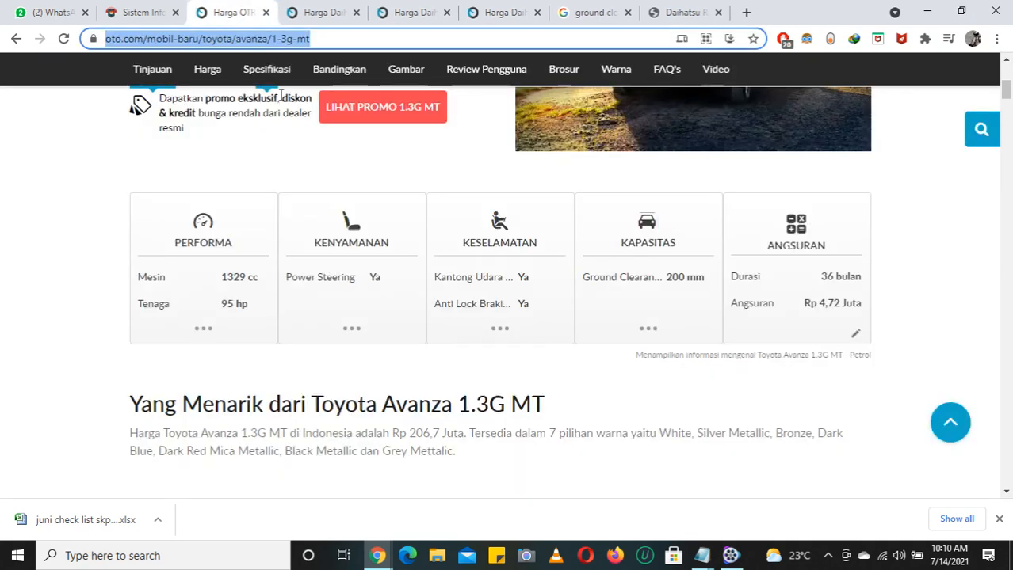
click(176, 12)
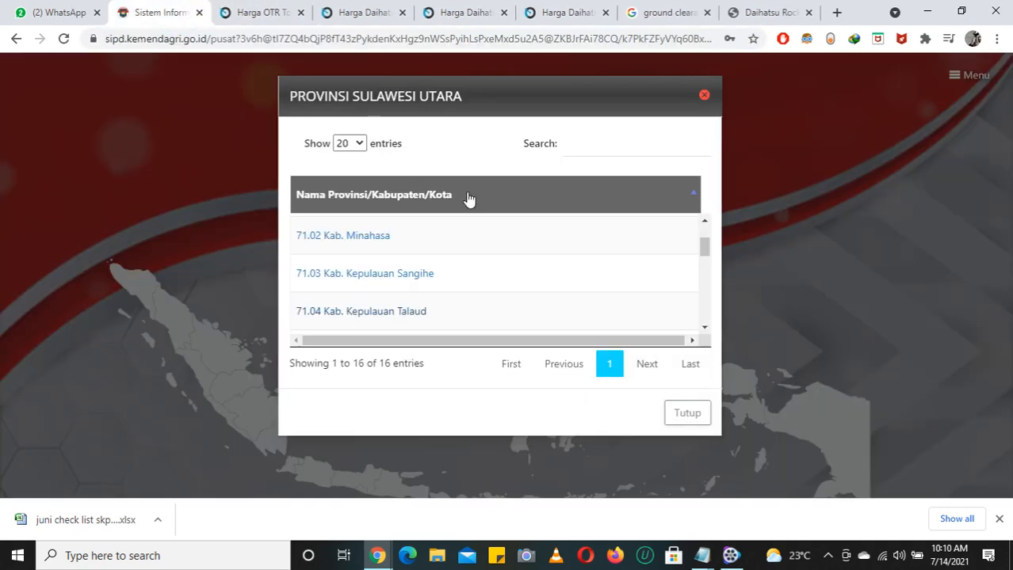
click(413, 312)
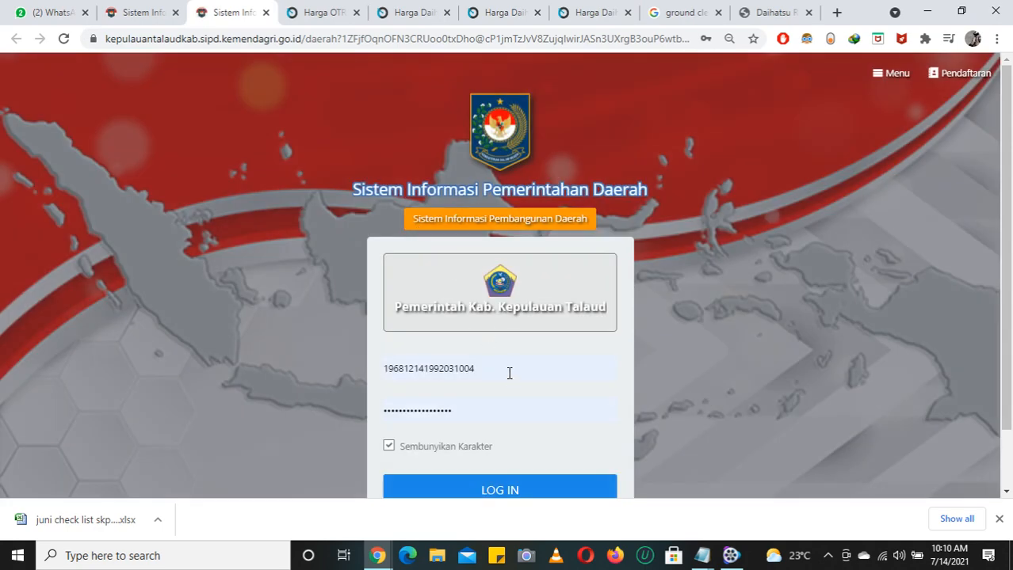
Step: Try to log in to the Kepulauan Talaud site with the copied employee ID as username, and retry the login
drag(509, 373, 354, 374)
key(BackSpace)
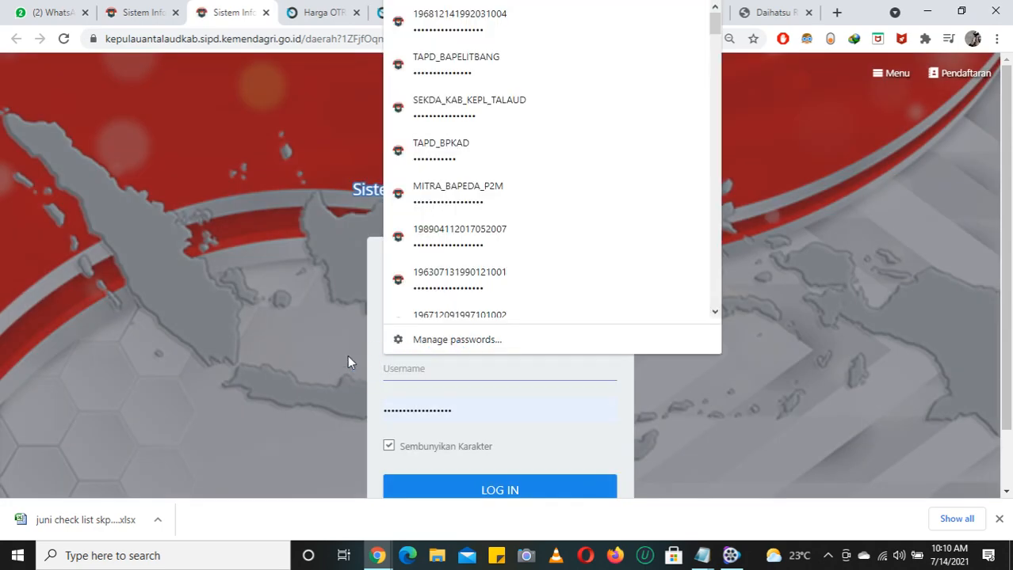
key(ctrl+v)
click(522, 485)
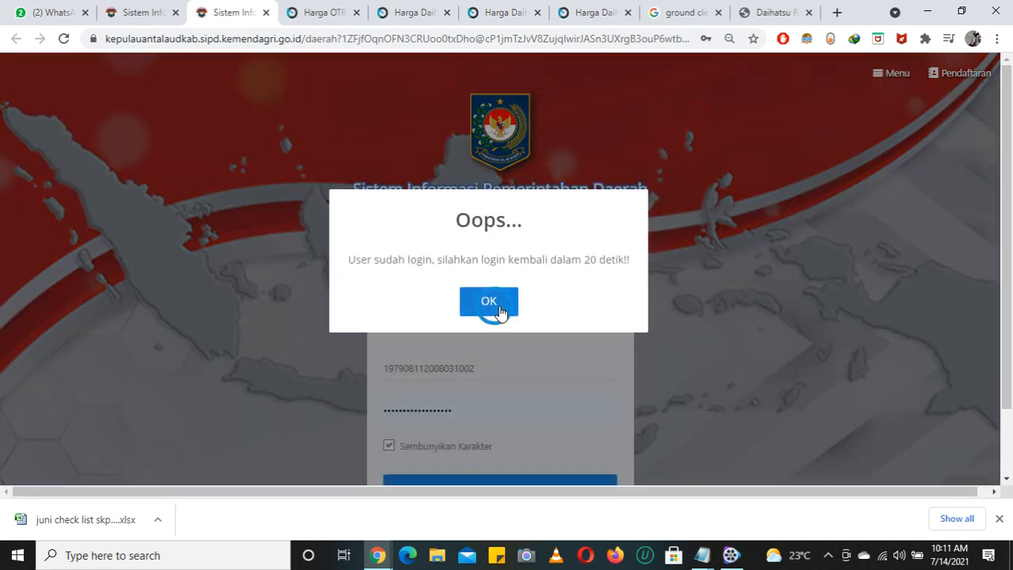
click(489, 302)
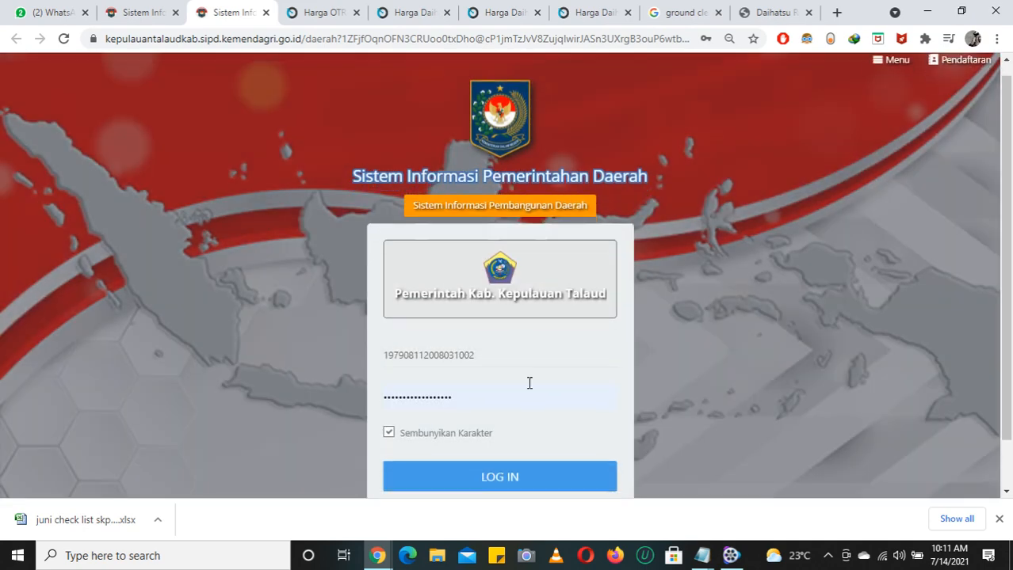
scroll(529, 382, down, 1)
click(494, 420)
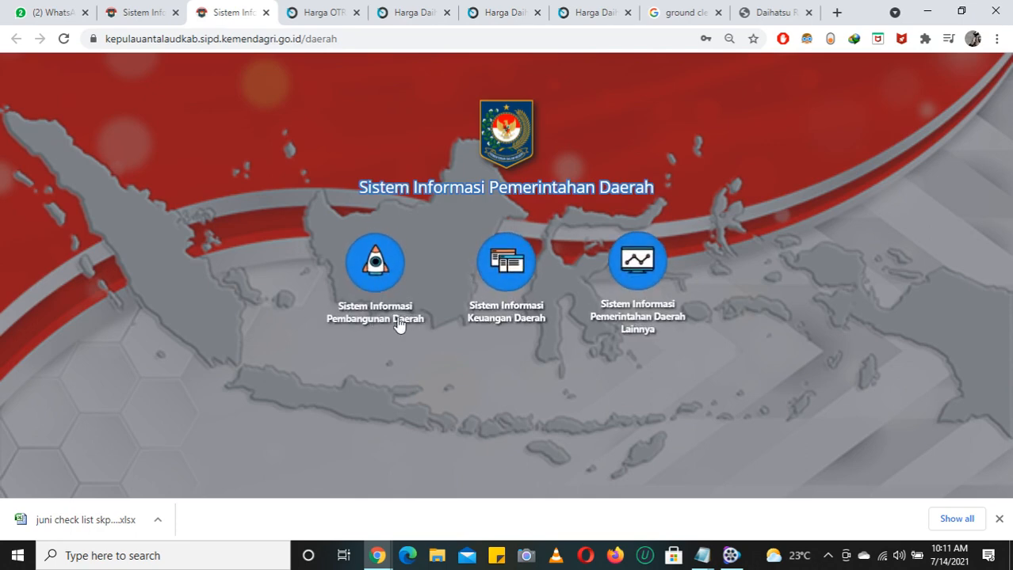
Step: Return to the login page of Perencanaan Pembangunan Daerah through Sistem Informasi Pembangunan Daerah
click(385, 262)
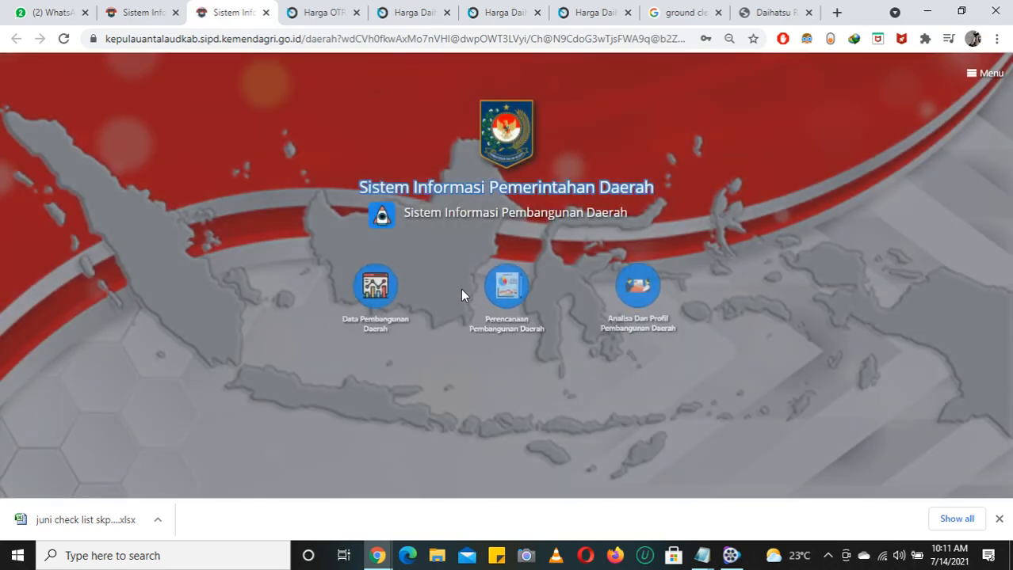
click(495, 290)
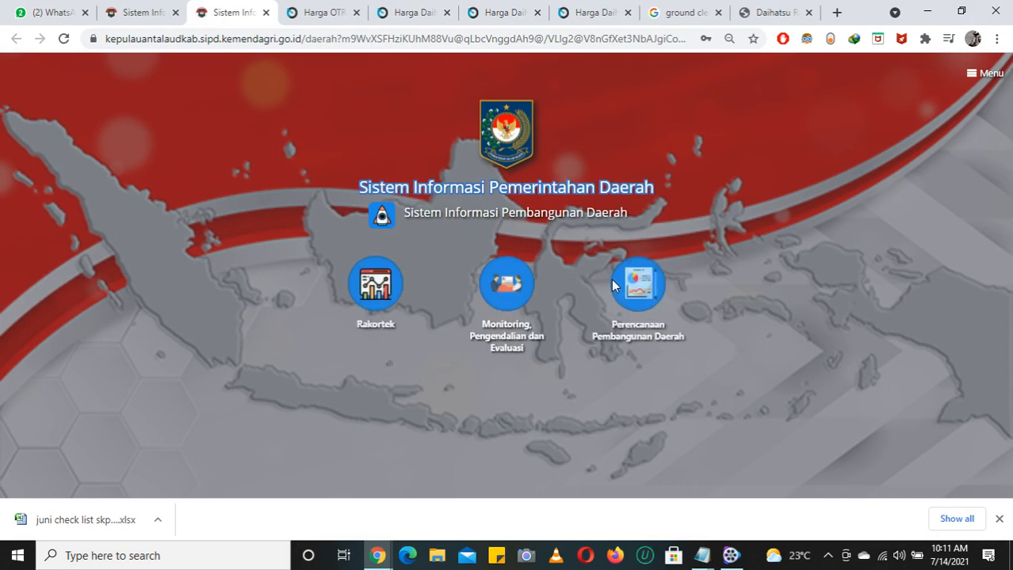
click(635, 285)
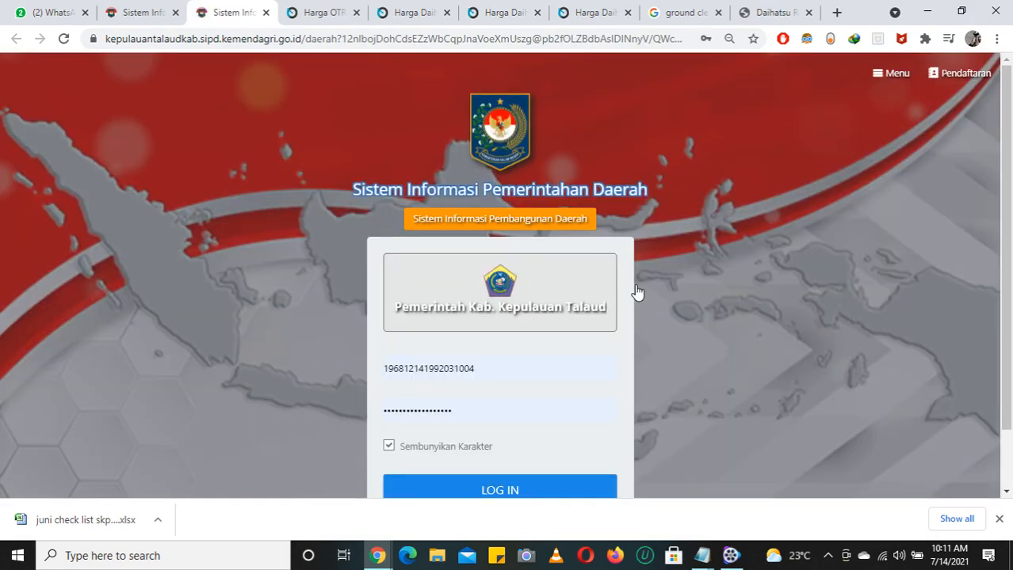
Step: Log in with the copied employee ID as username and open the 2022 planning year
drag(509, 358, 352, 372)
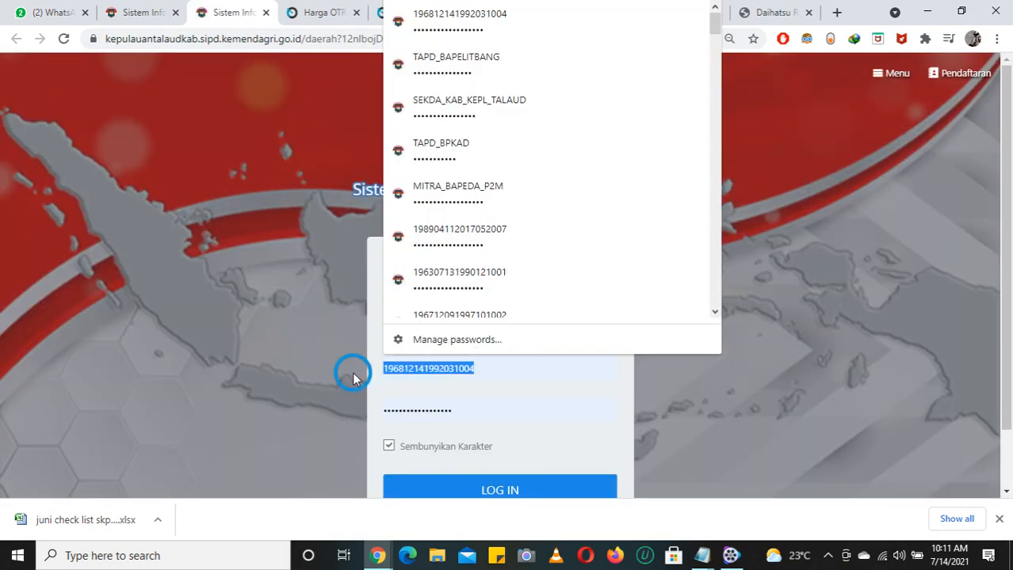
key(ctrl+v)
scroll(668, 382, down, 1)
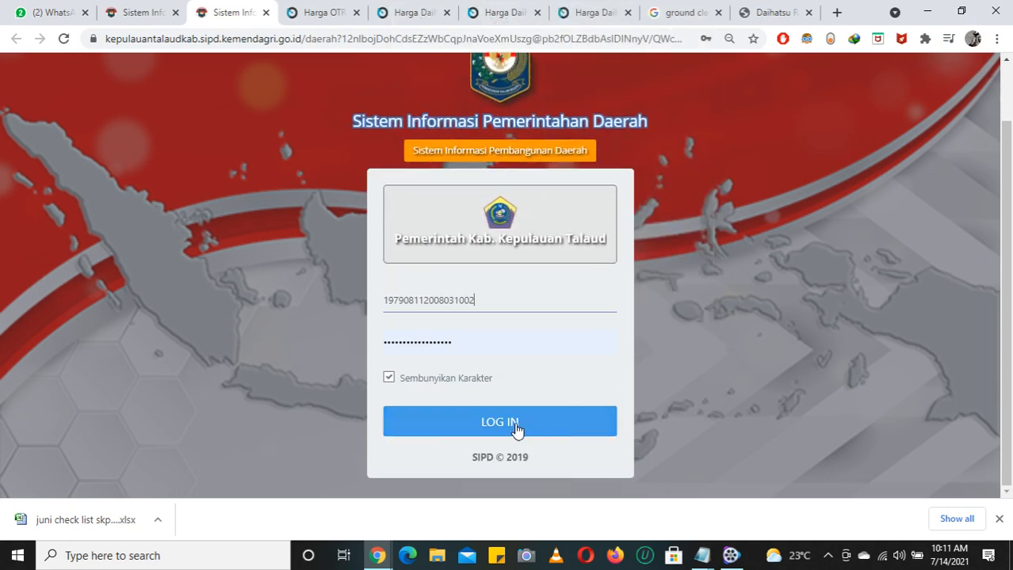
click(511, 421)
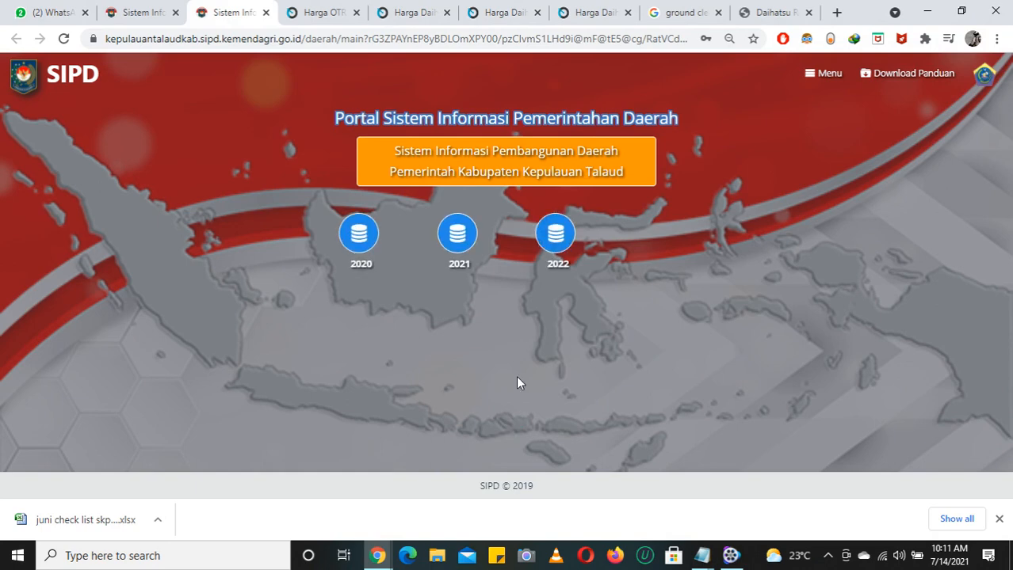
click(553, 244)
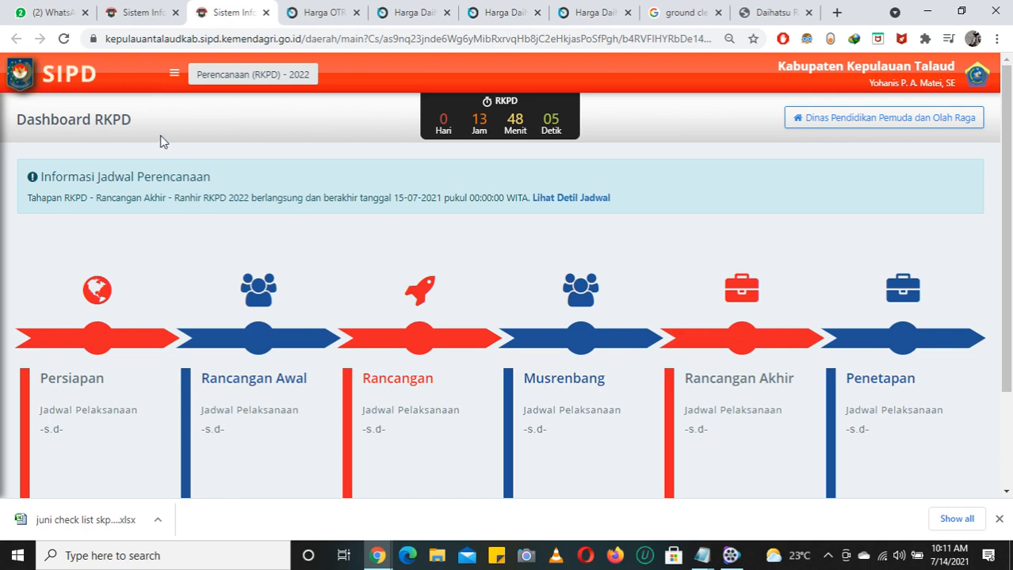
Step: Open the Usulan Reses (Pokir) page under Verifikasi Usulan
click(174, 73)
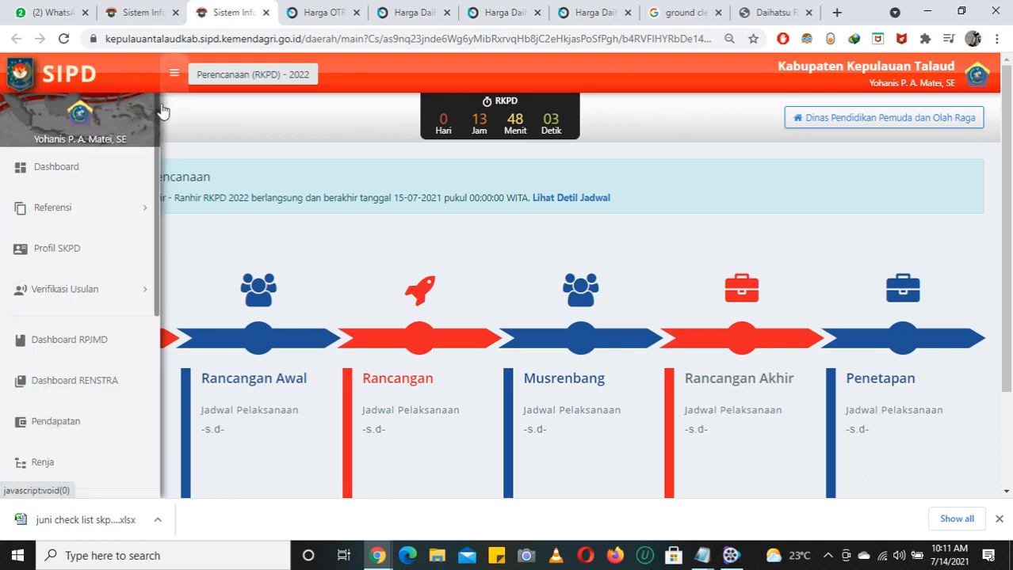
click(120, 294)
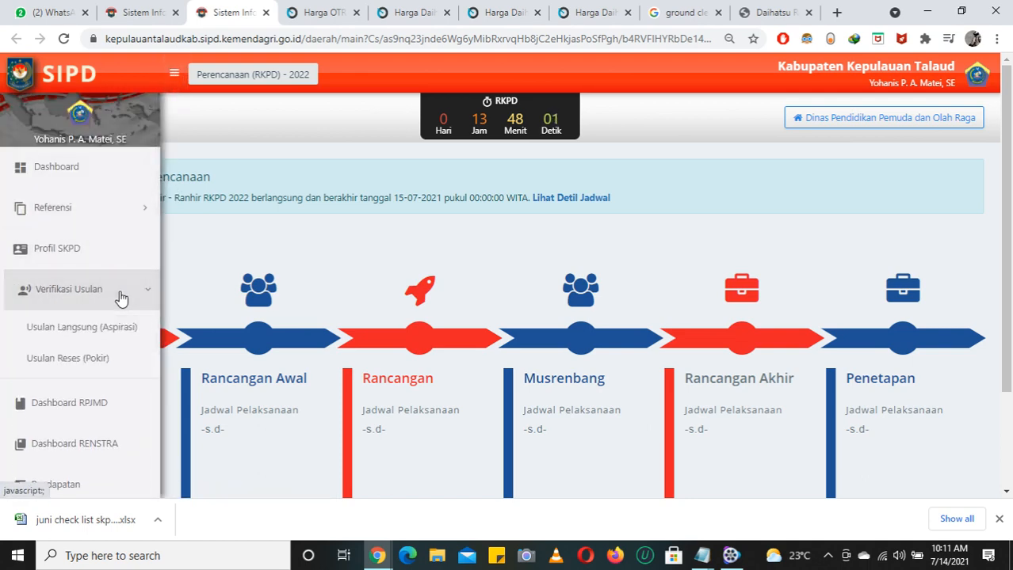
click(106, 369)
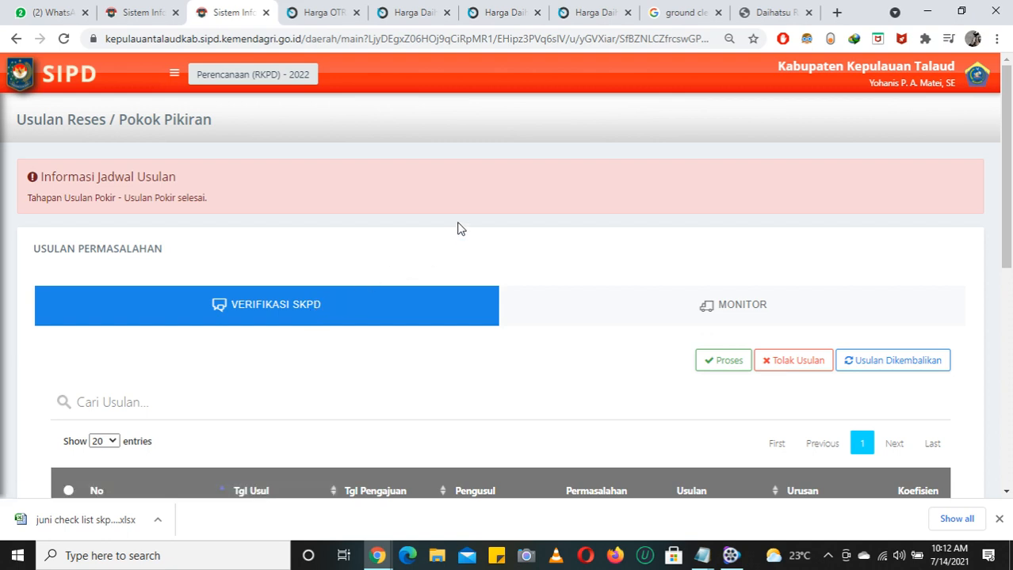
Step: Examine the reses proposals awaiting SKPD verification, including their problem descriptions, addresses, destination SKPD and recommendations
scroll(458, 223, down, 2)
scroll(458, 224, up, 2)
scroll(475, 231, down, 1)
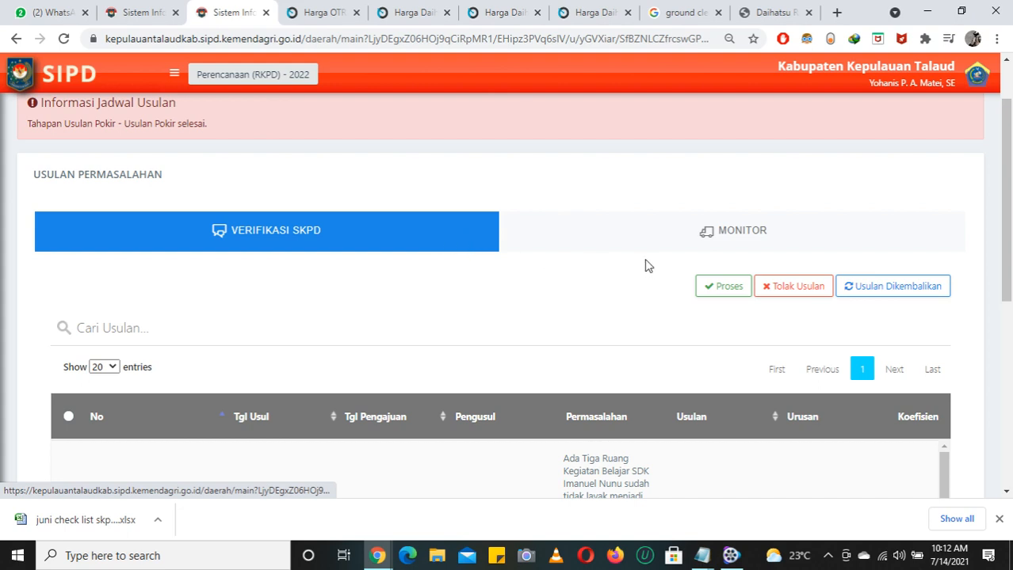
scroll(476, 246, down, 2)
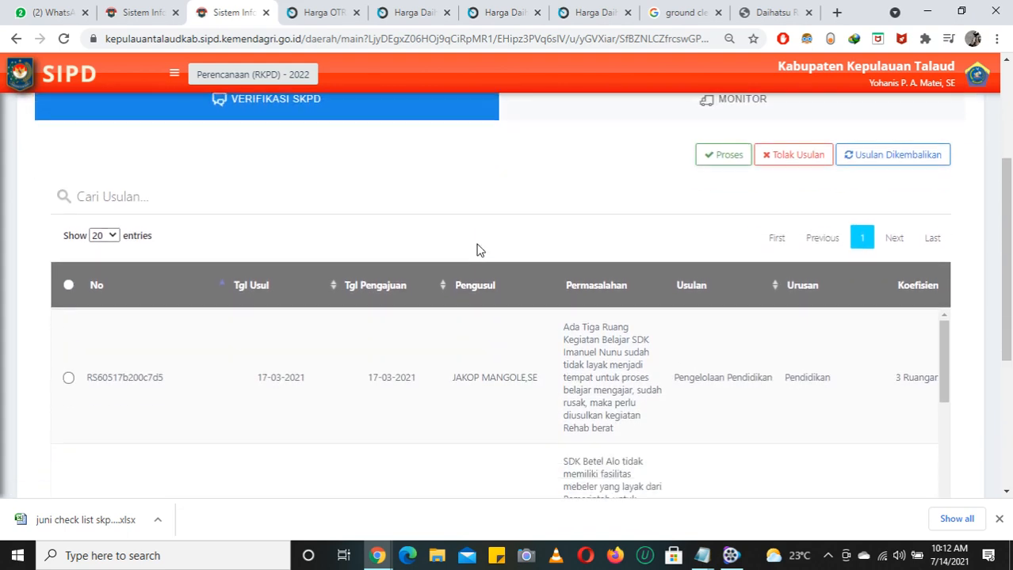
scroll(476, 246, down, 1)
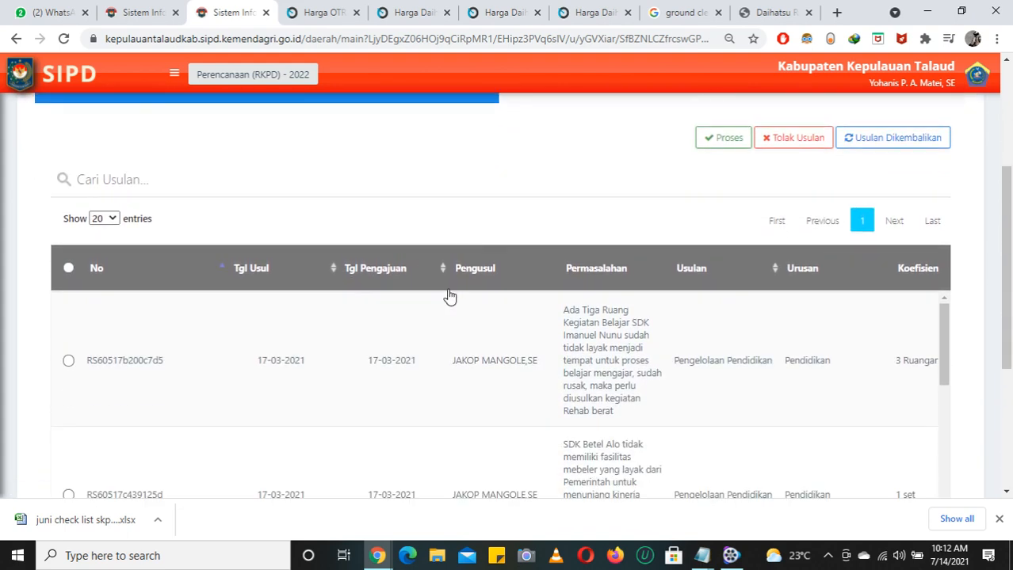
scroll(450, 296, down, 2)
scroll(449, 296, up, 2)
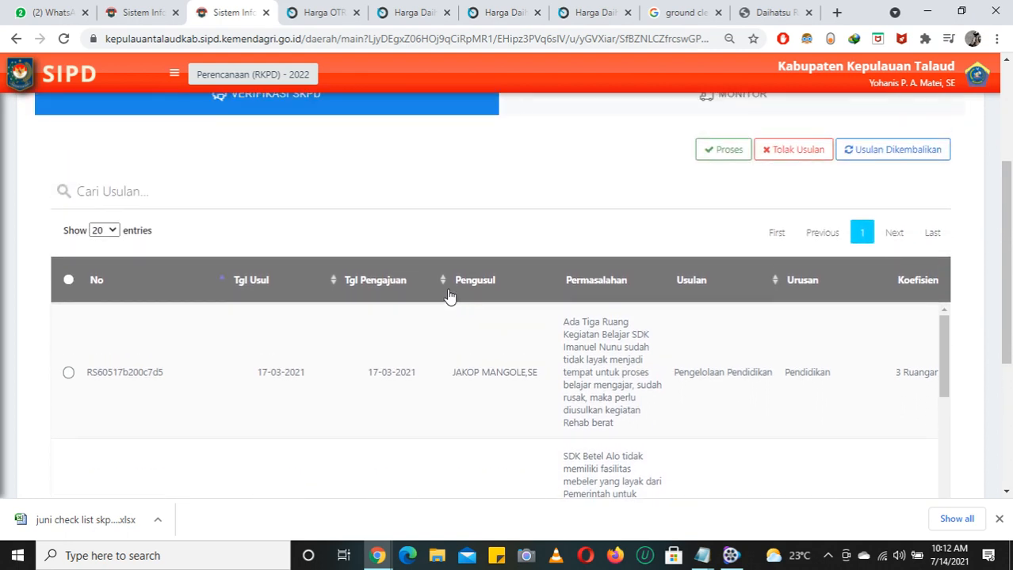
scroll(449, 297, down, 1)
scroll(449, 297, down, 1)
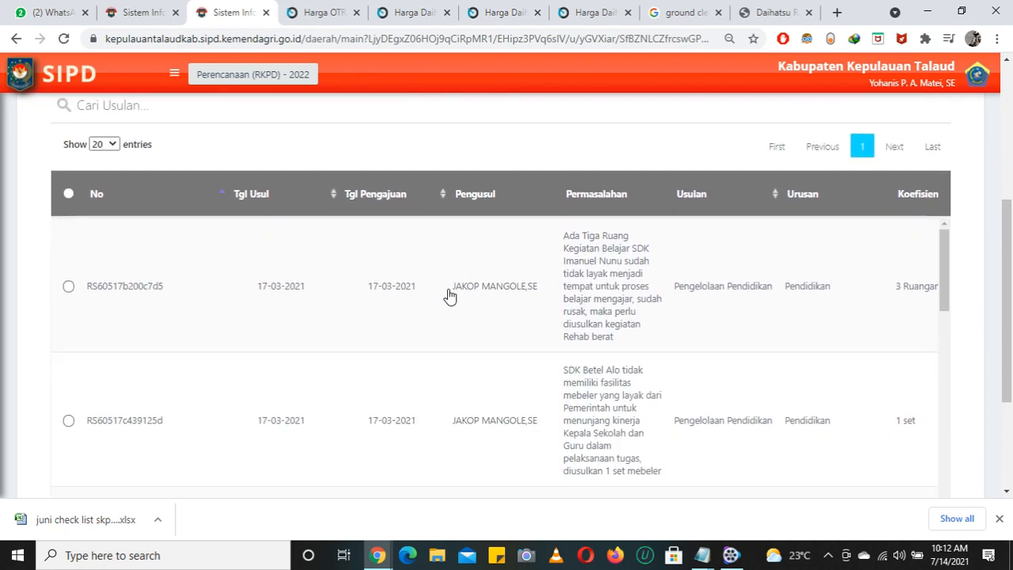
scroll(449, 297, down, 2)
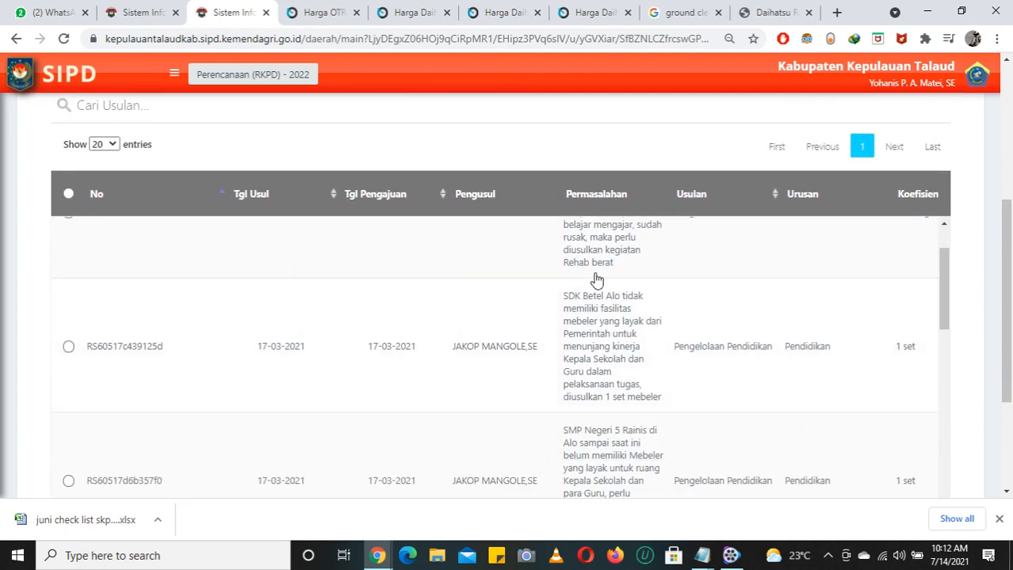
scroll(597, 281, down, 2)
scroll(592, 271, up, 4)
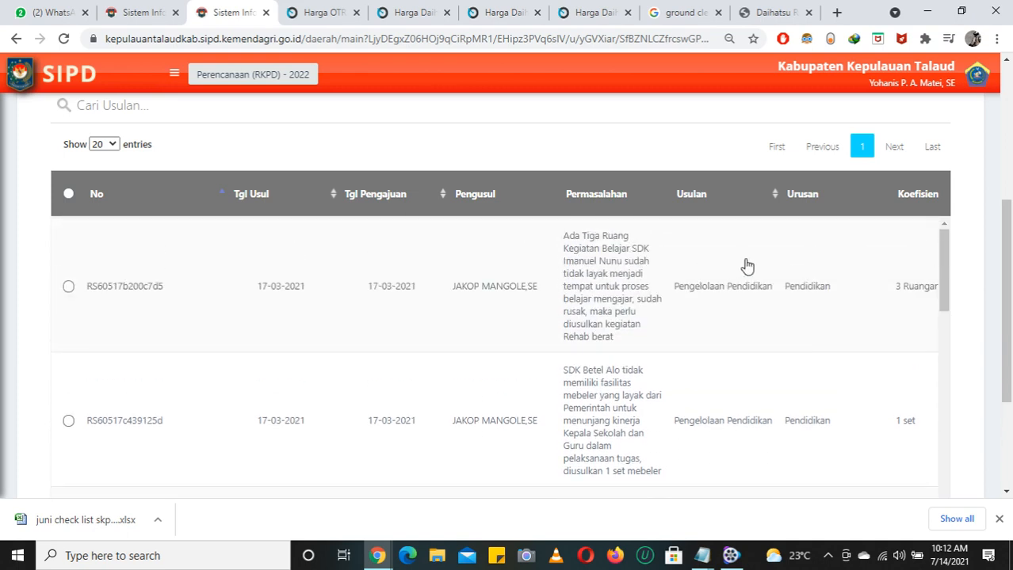
scroll(900, 276, down, 1)
scroll(900, 277, up, 2)
scroll(976, 246, down, 2)
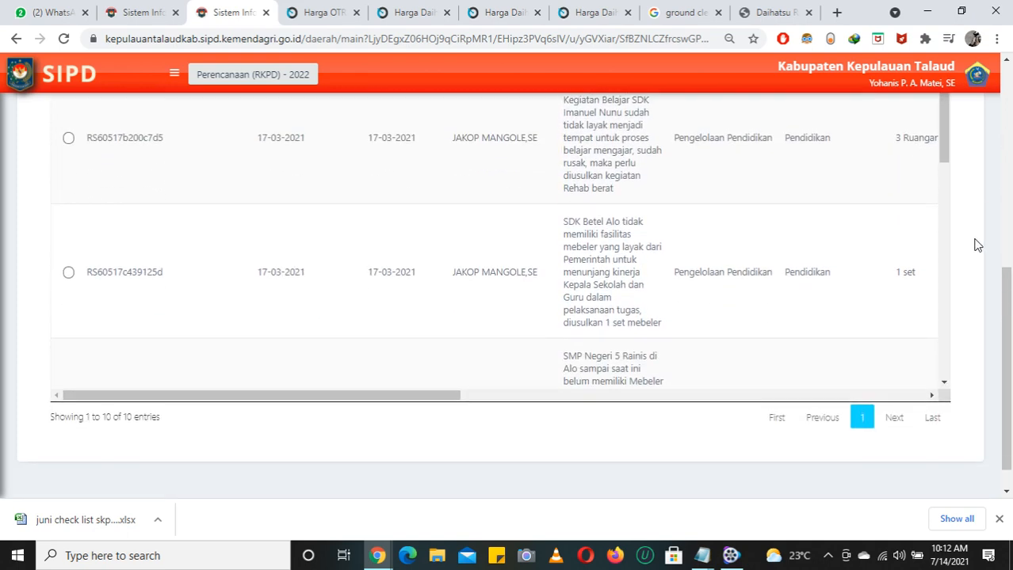
drag(460, 395, 667, 398)
scroll(680, 361, down, 1)
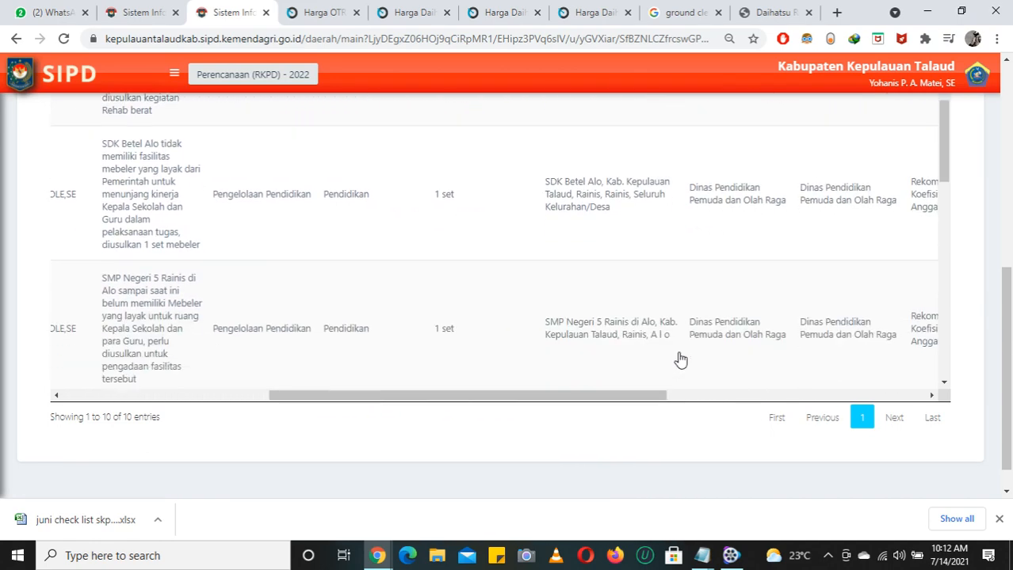
scroll(680, 361, down, 1)
scroll(690, 349, up, 2)
scroll(766, 233, up, 3)
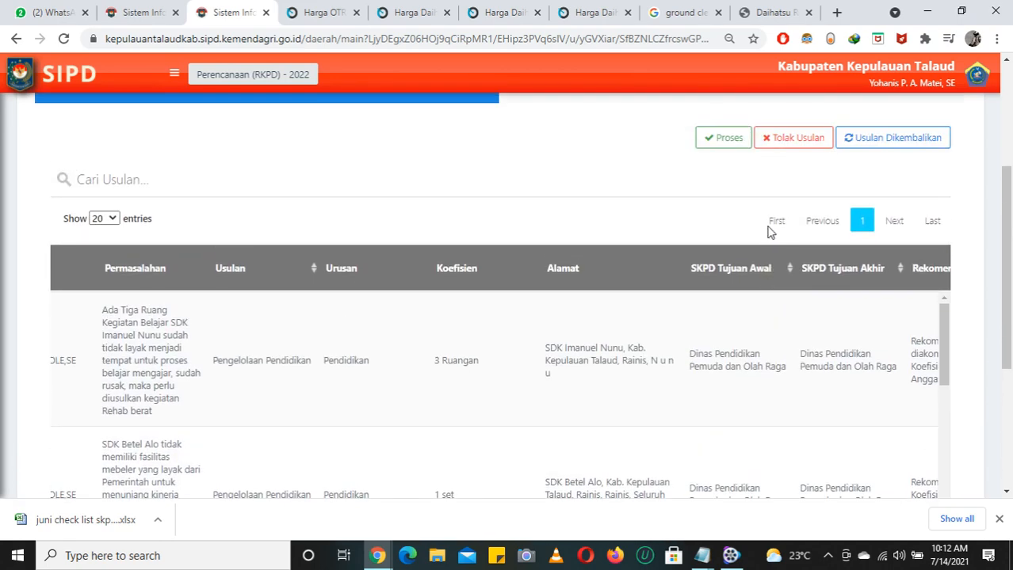
Step: Examine the listed reses proposals' problem descriptions, coefficients, addresses and initial and final destination SKPD
scroll(767, 235, down, 2)
scroll(745, 261, up, 1)
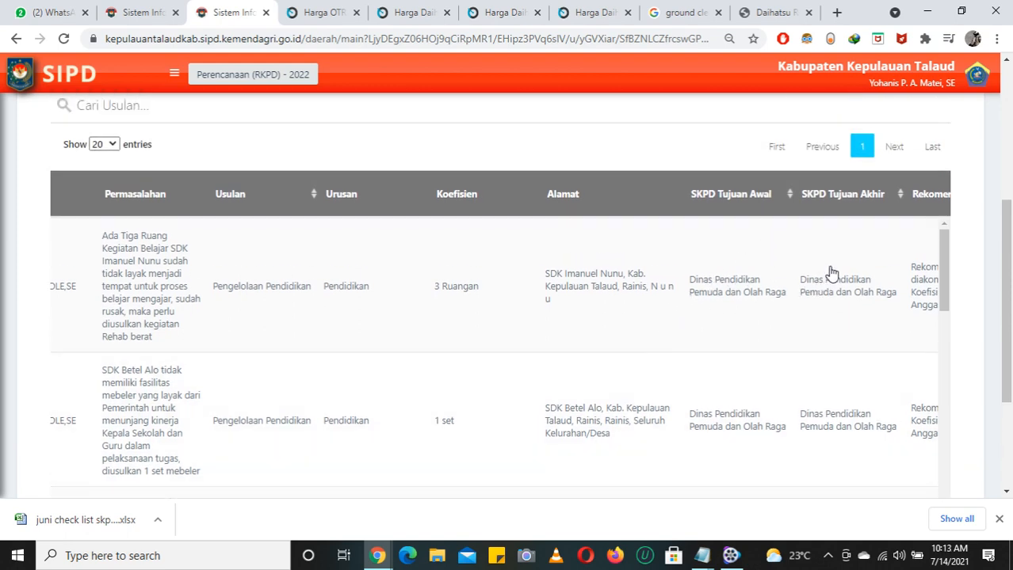
scroll(830, 271, up, 1)
scroll(830, 271, down, 1)
scroll(725, 386, up, 1)
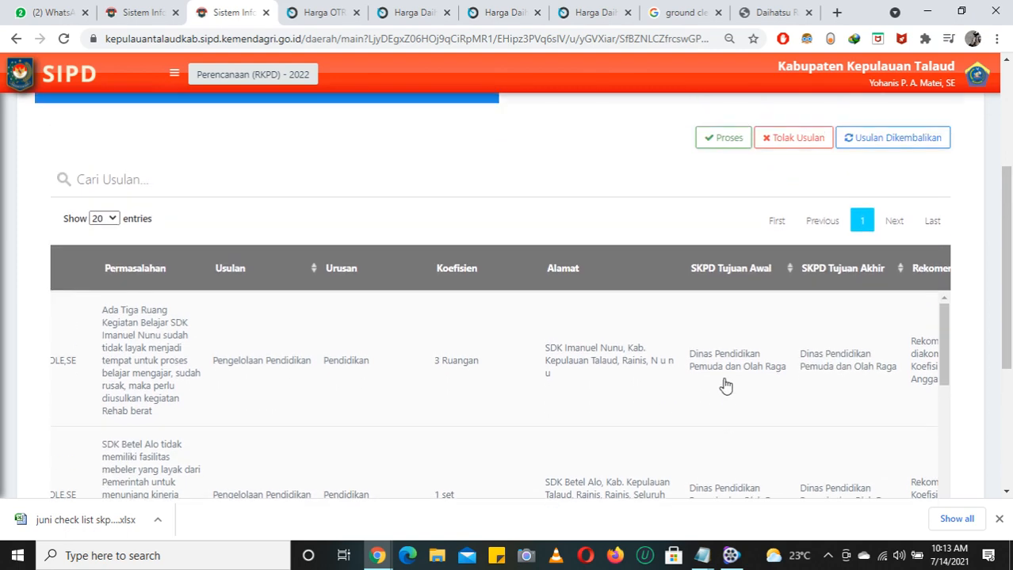
scroll(726, 386, up, 3)
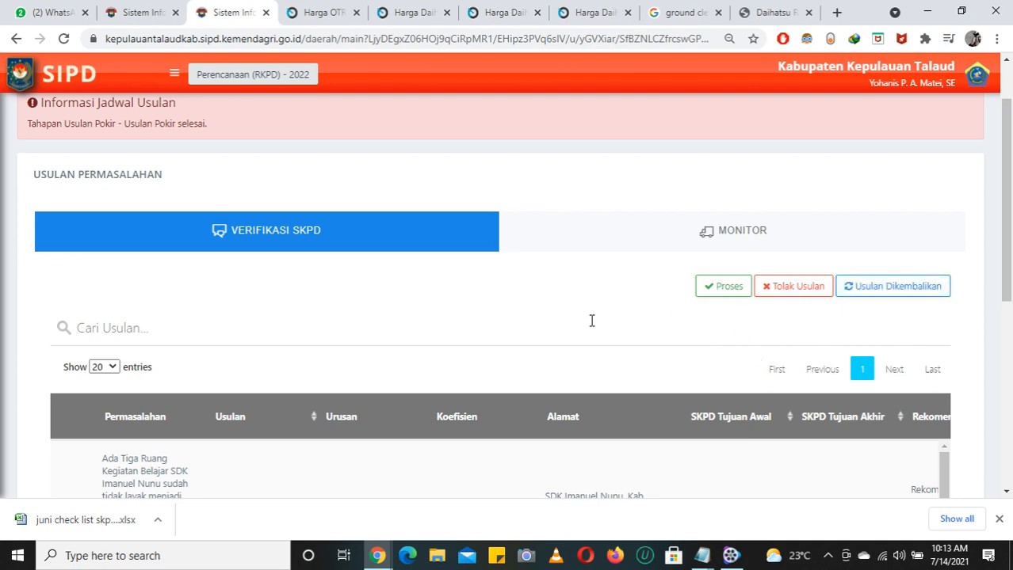
scroll(591, 320, down, 5)
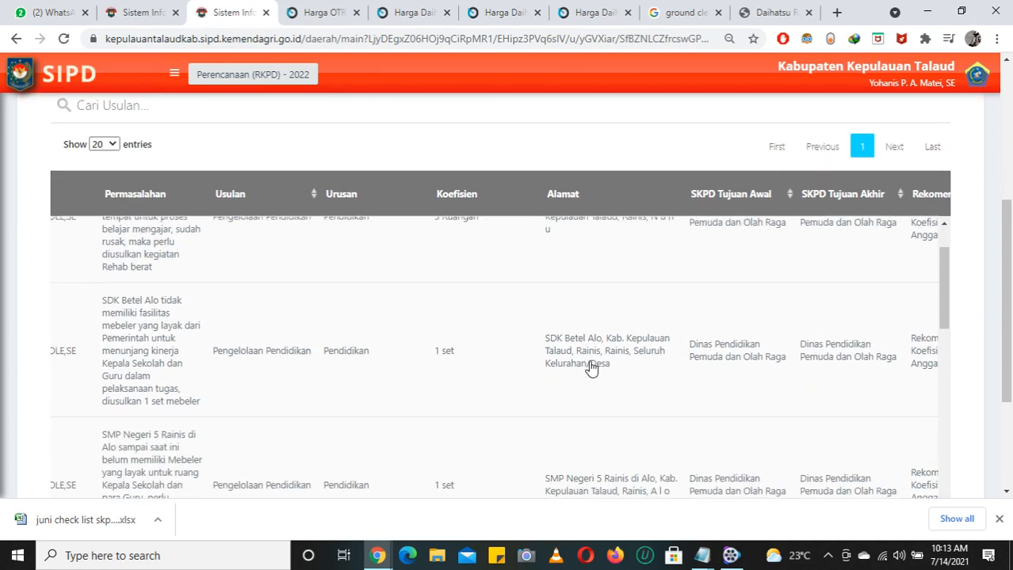
scroll(591, 368, up, 1)
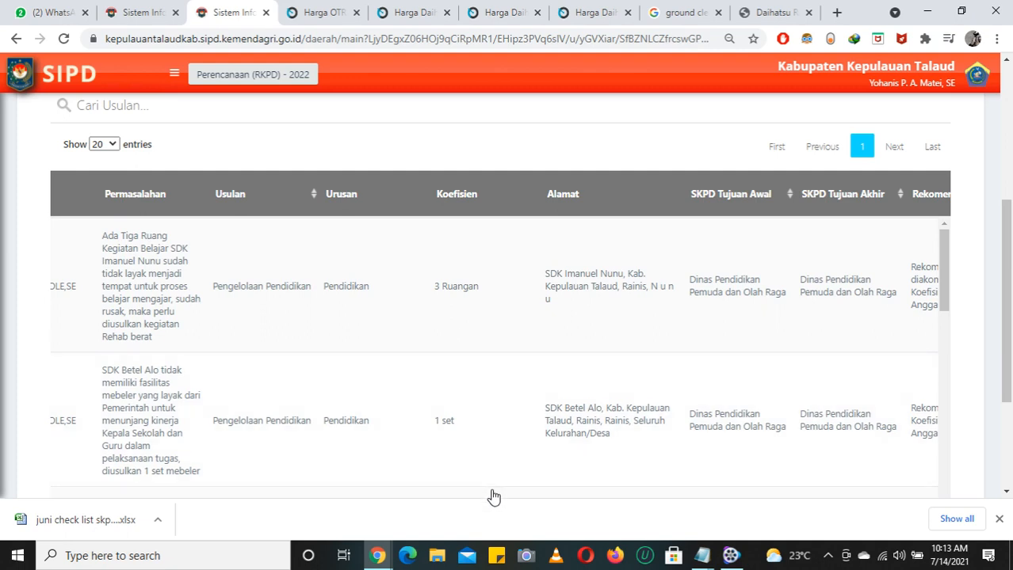
drag(384, 482, 332, 391)
click(561, 317)
drag(623, 496, 694, 482)
scroll(717, 373, up, 4)
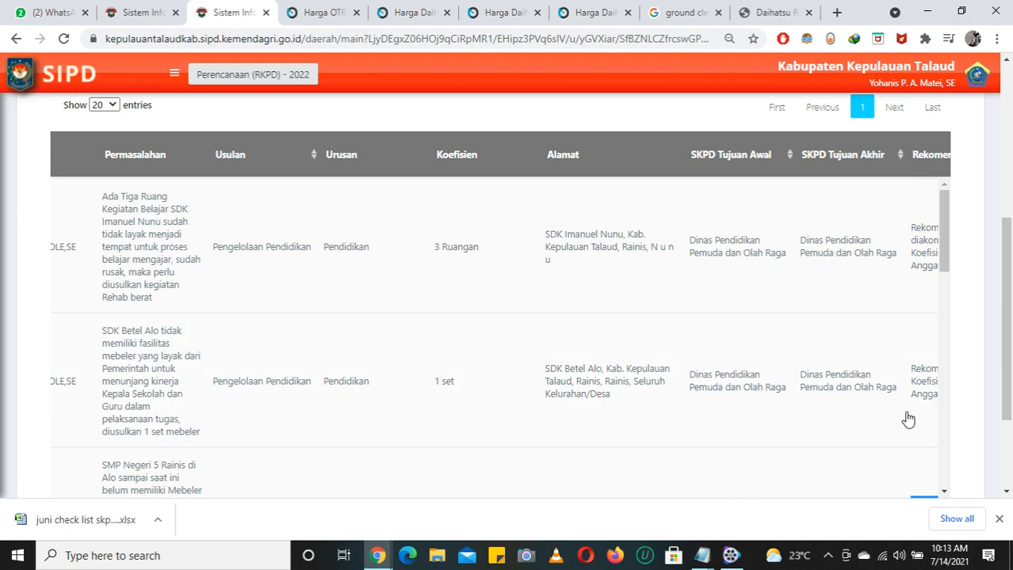
Step: Dismiss the browser's downloads bar and open the recommendation form for the SDK Imanuel Nunu classroom proposal
click(999, 521)
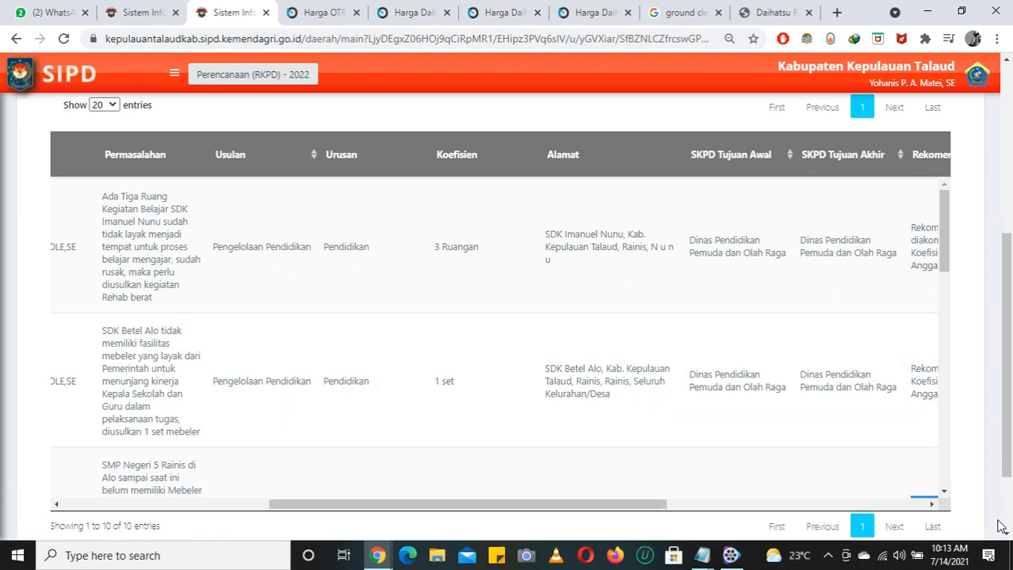
drag(653, 512, 927, 517)
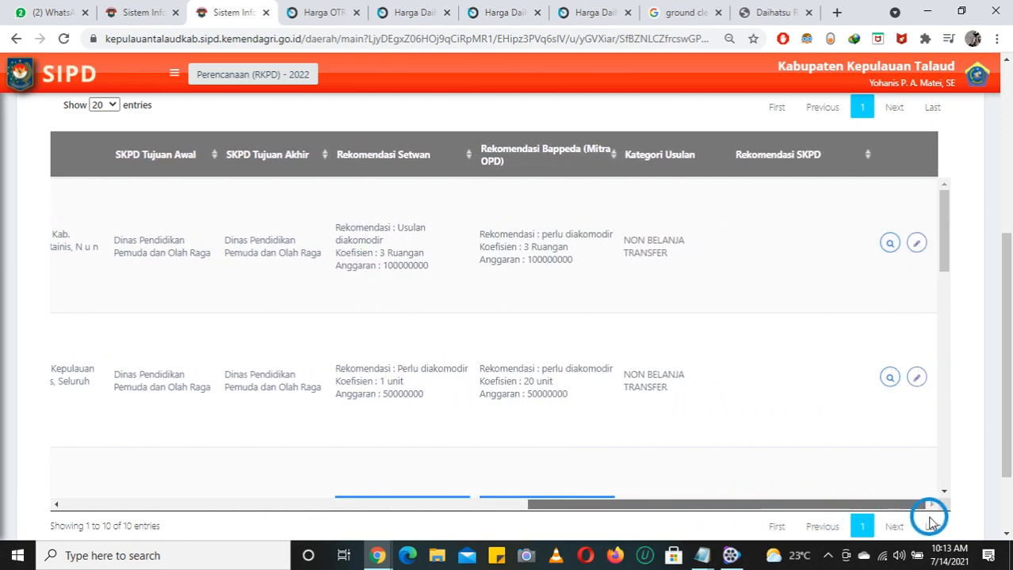
scroll(808, 318, up, 2)
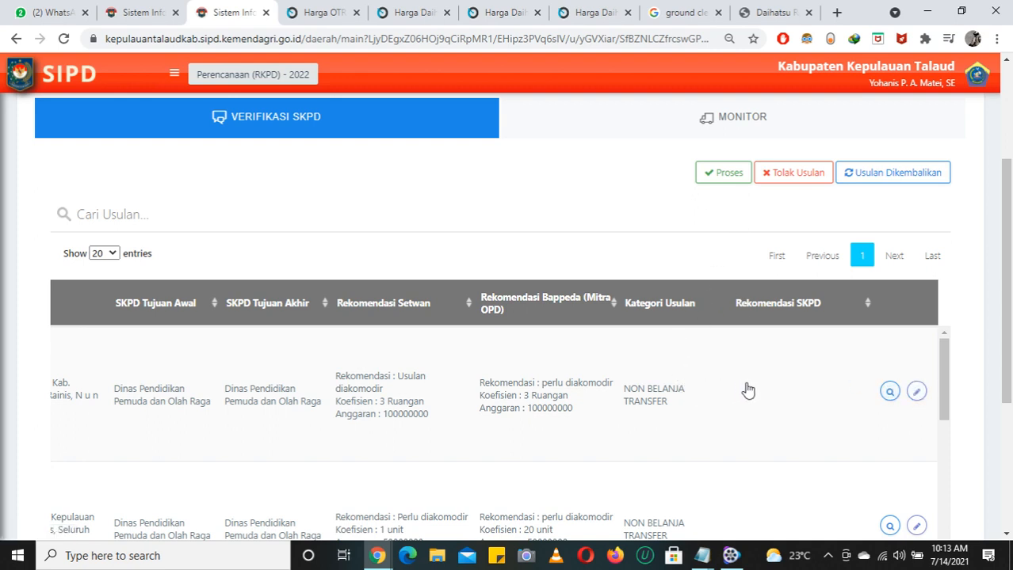
click(917, 394)
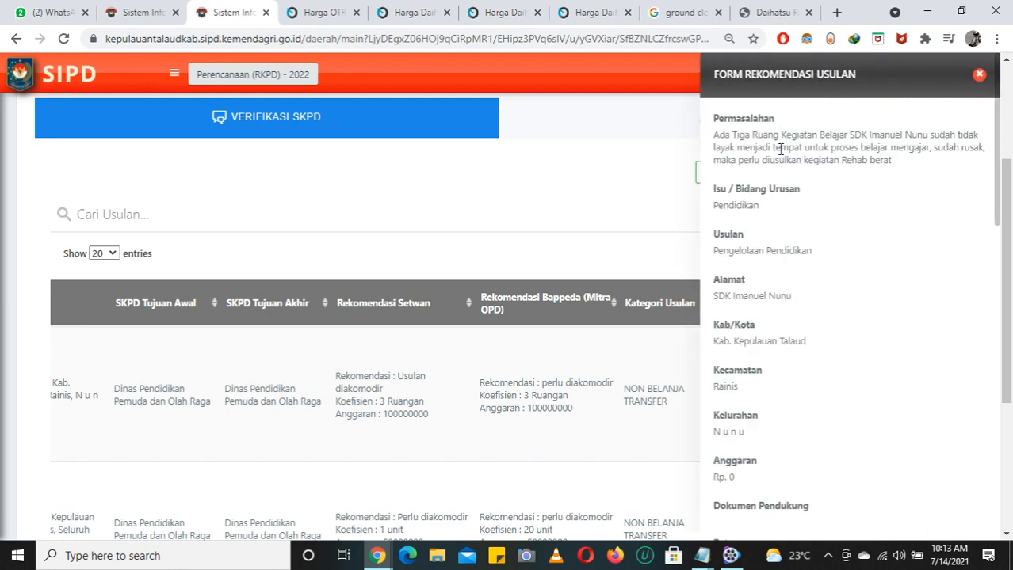
Step: Examine the proposal's details in the form and zoom its location map out to the 200 km scale
scroll(765, 341, down, 4)
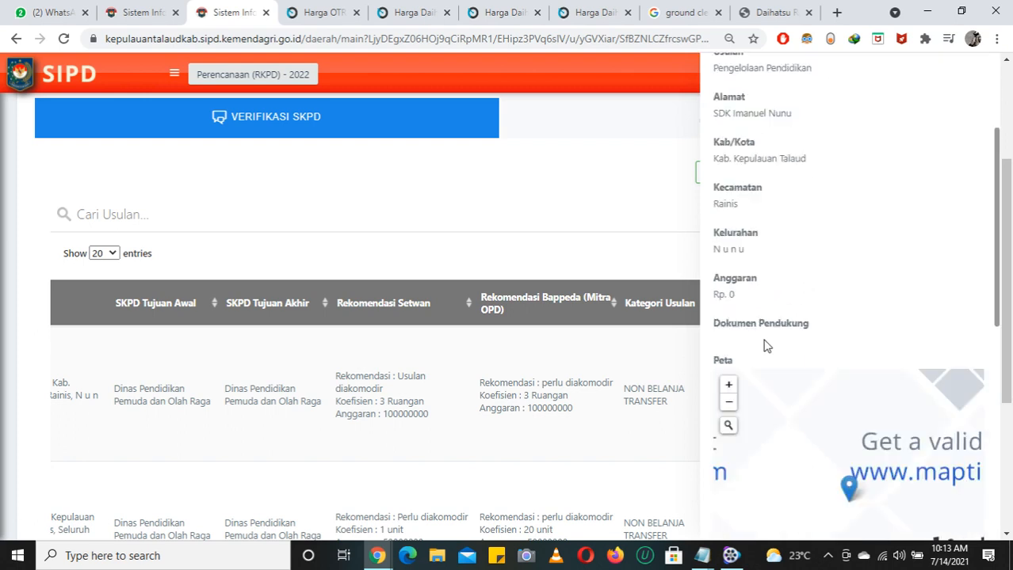
scroll(762, 339, down, 1)
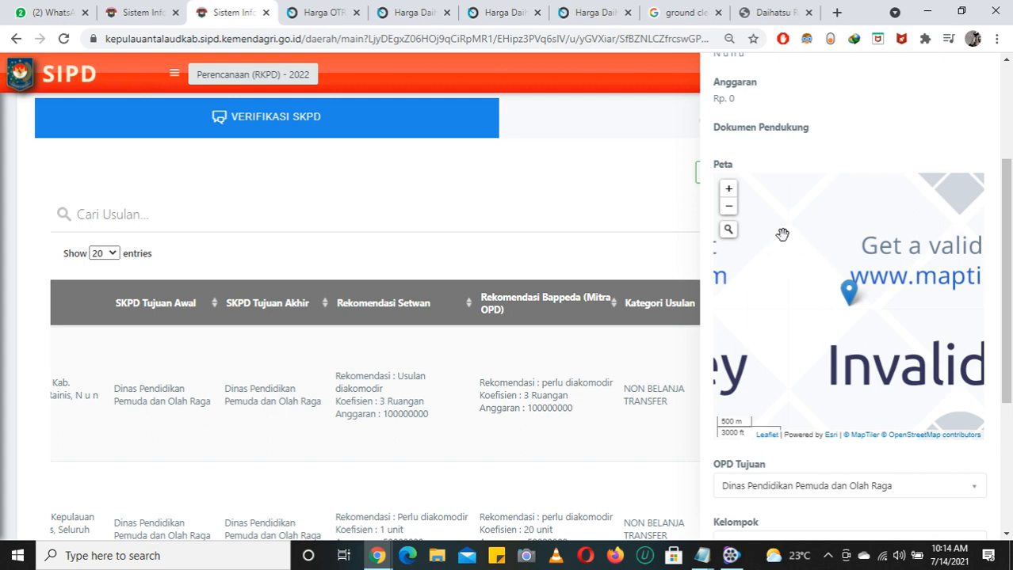
click(733, 212)
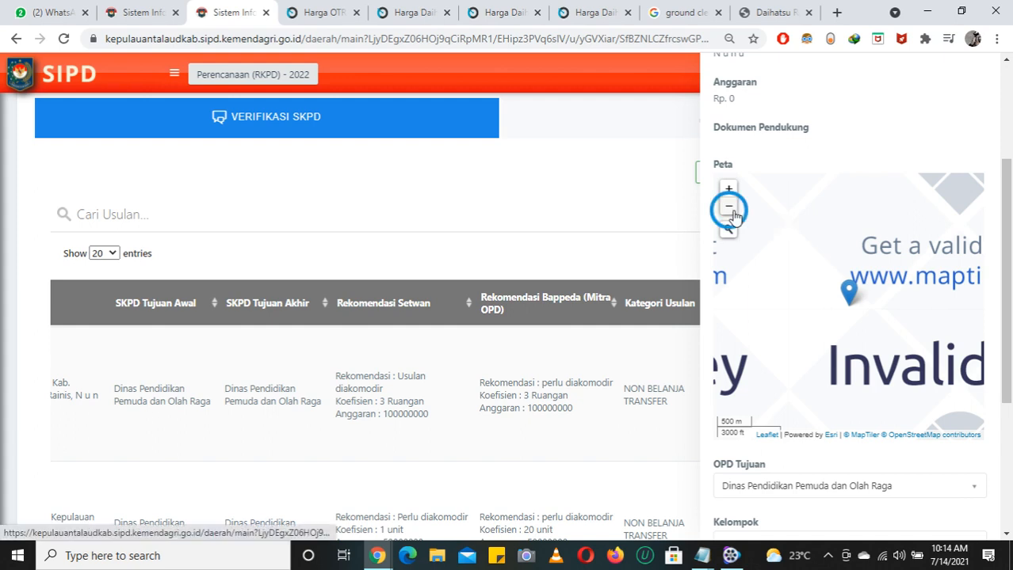
click(730, 210)
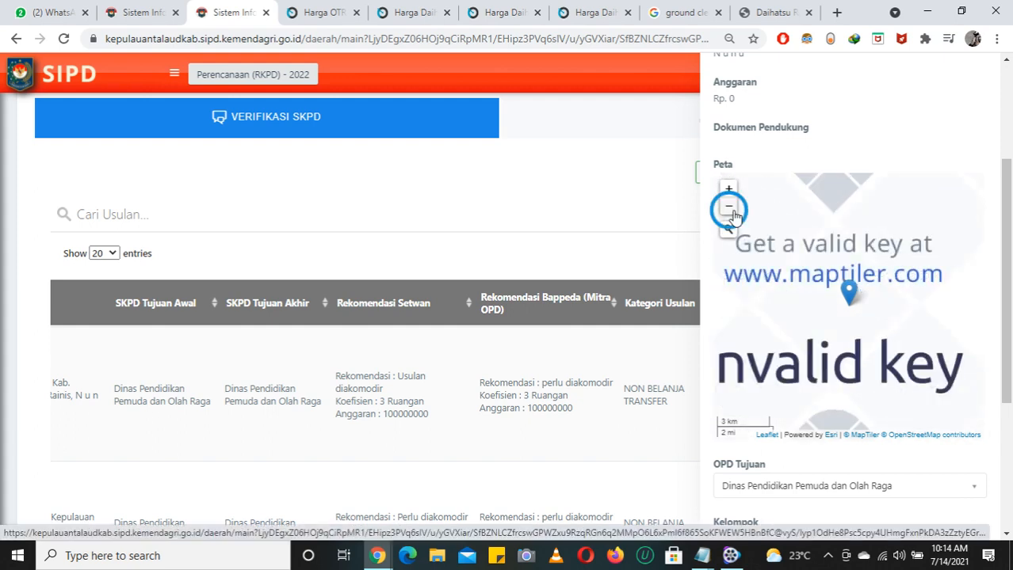
click(730, 210)
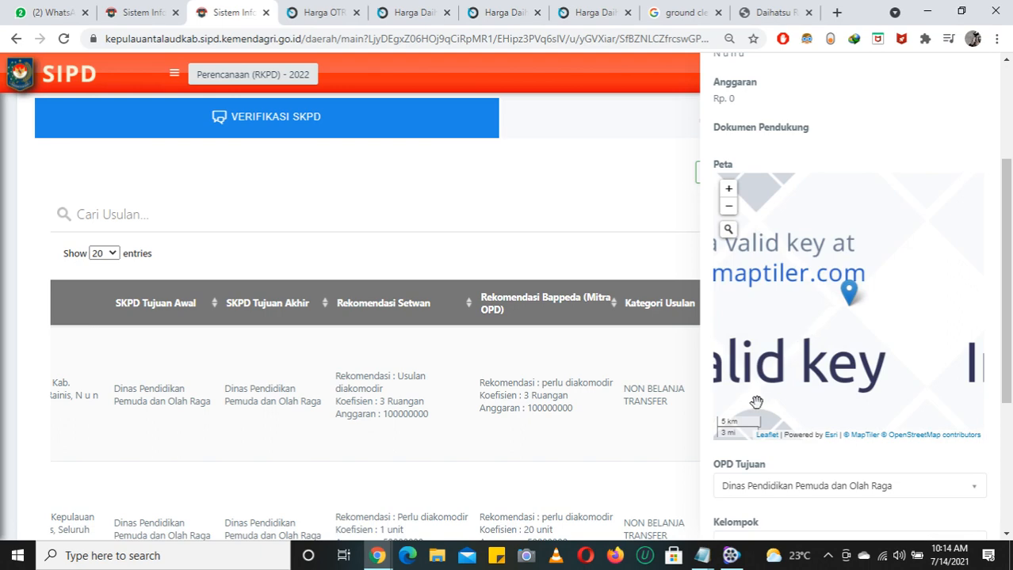
click(729, 211)
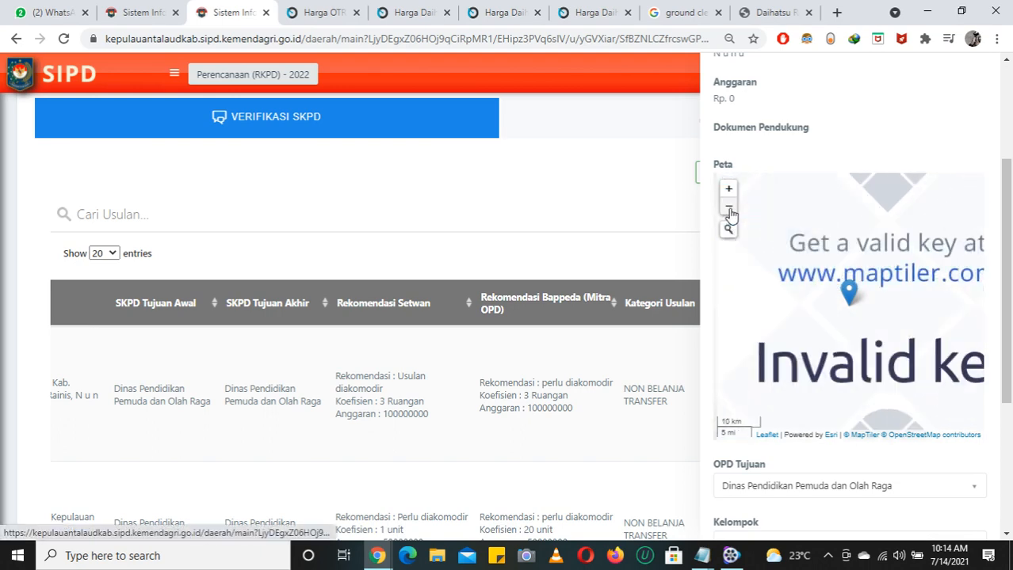
click(728, 211)
click(729, 211)
click(729, 209)
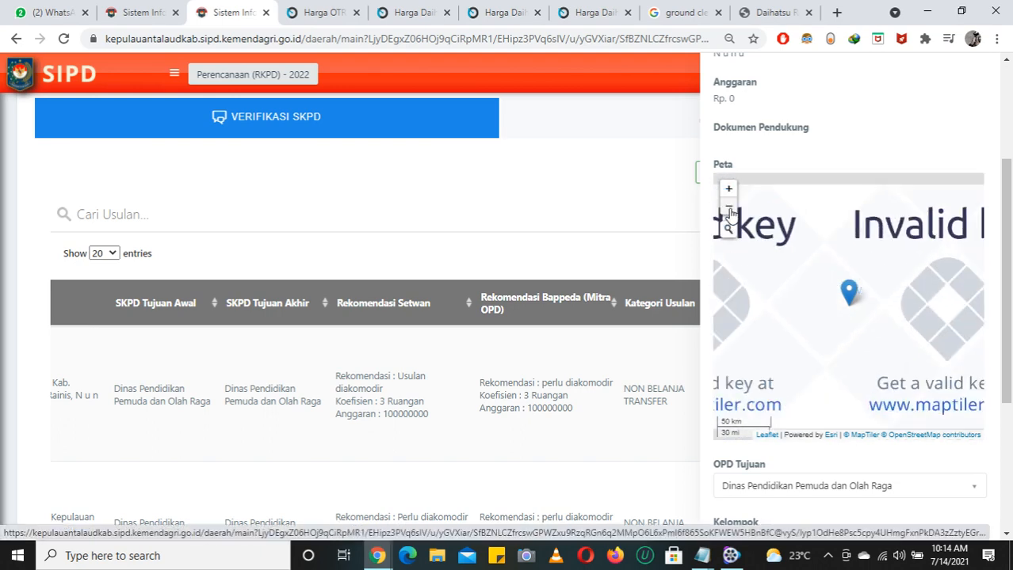
click(729, 209)
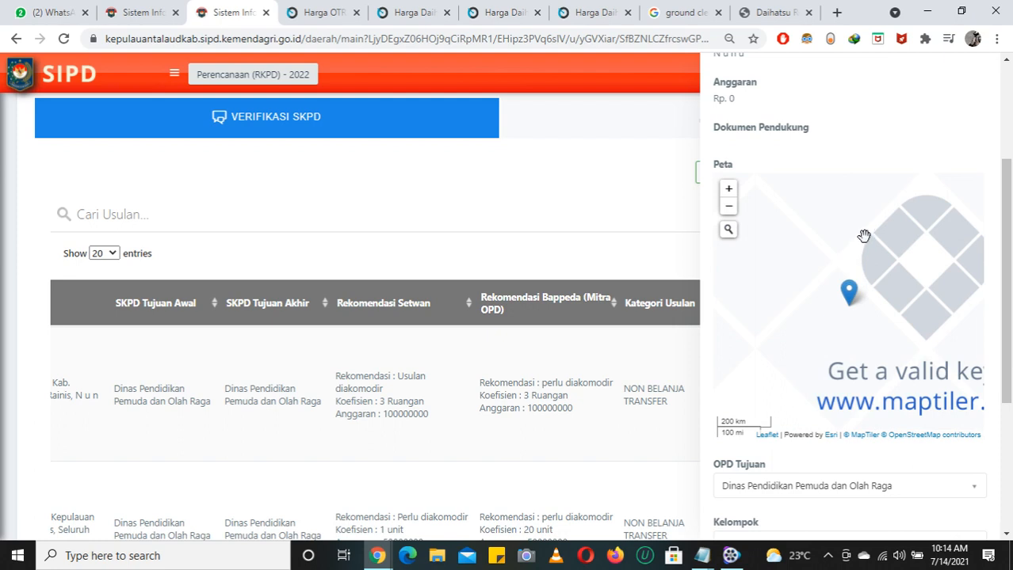
Step: Look through the available OPD Tujuan options, from the schools to the Puskesmas units, and close the list without choosing another
scroll(864, 230, down, 3)
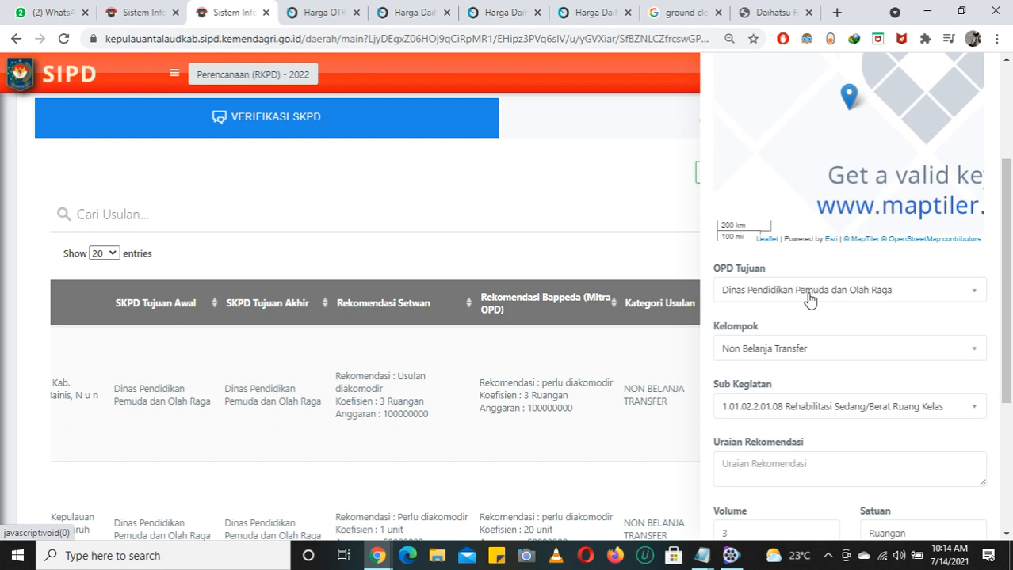
click(956, 295)
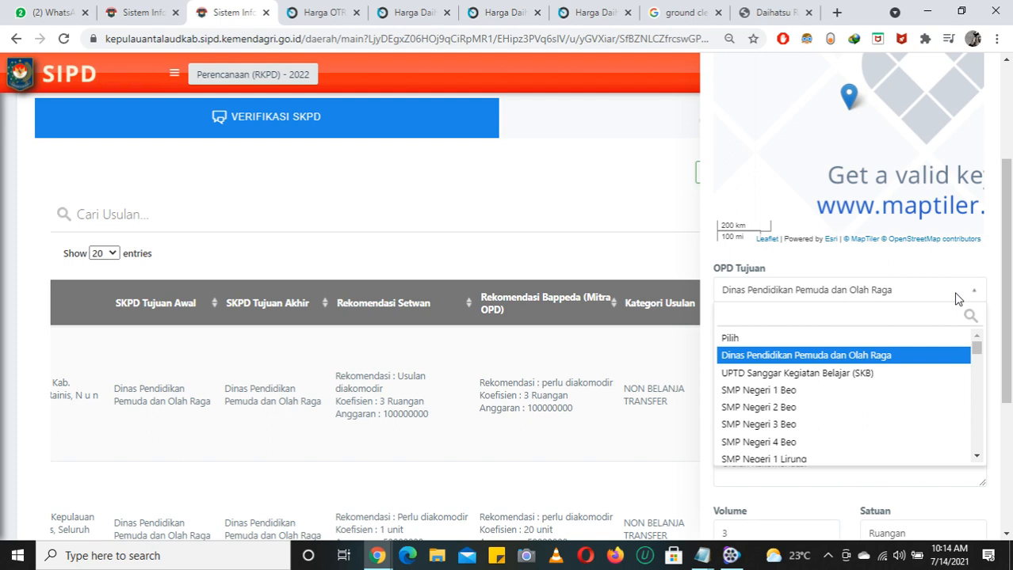
scroll(902, 385, down, 5)
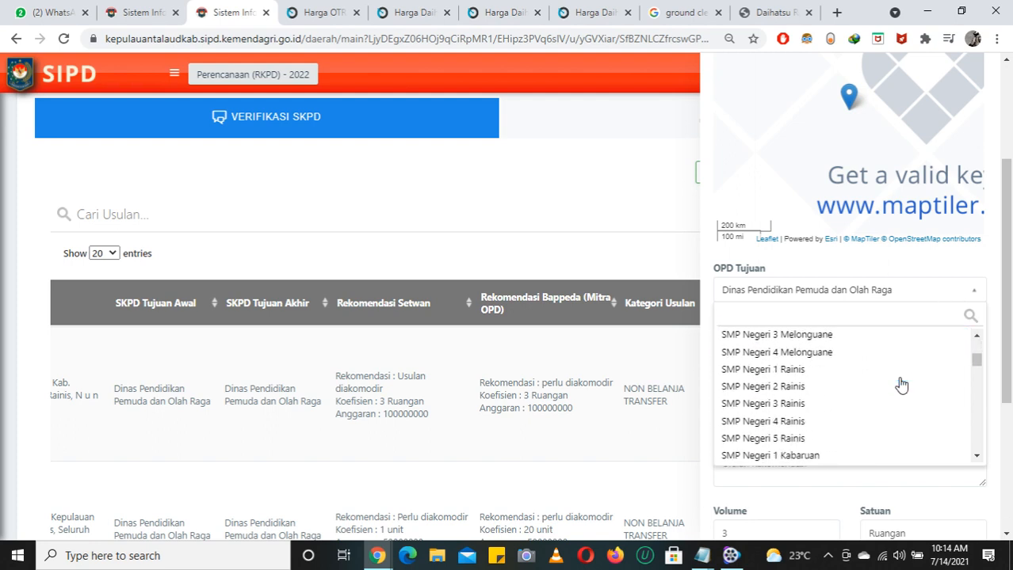
scroll(901, 385, down, 10)
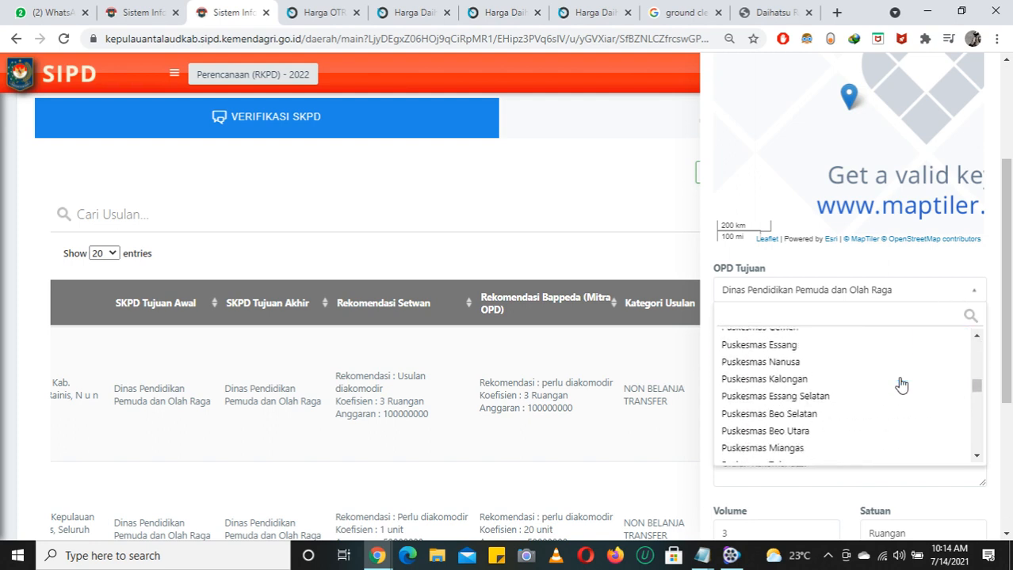
scroll(902, 385, up, 15)
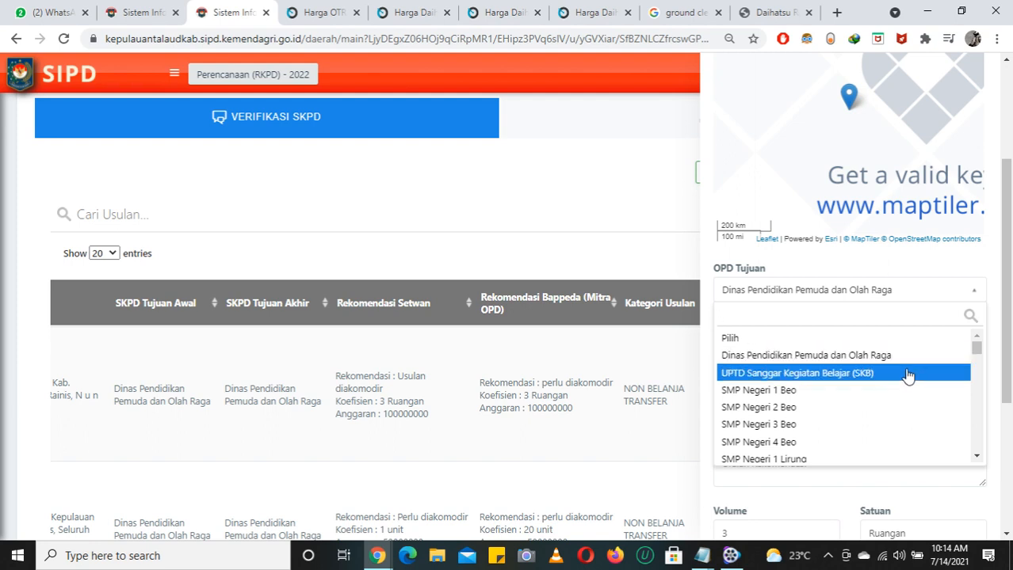
scroll(896, 437, down, 1)
scroll(895, 436, down, 1)
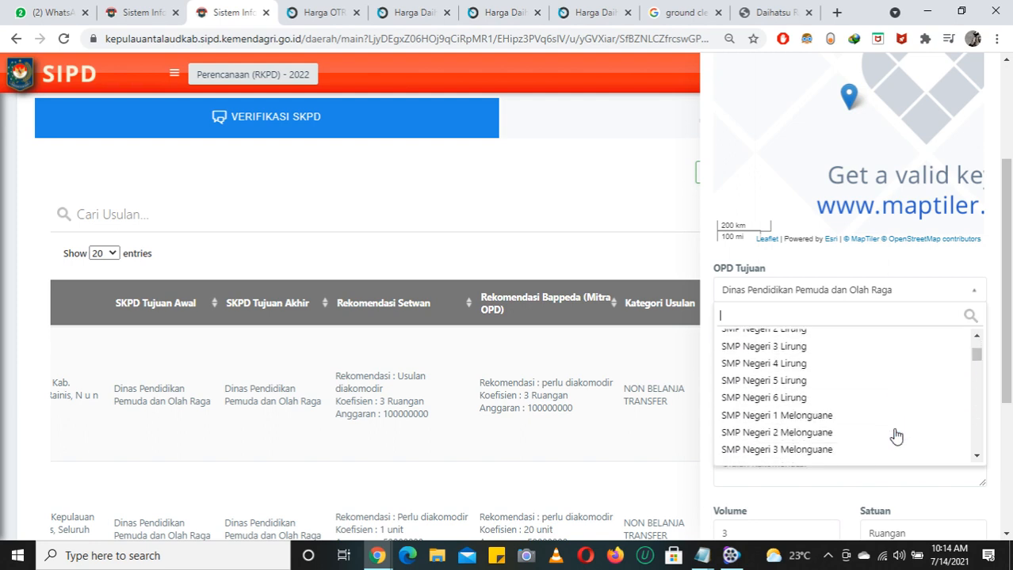
scroll(895, 436, up, 1)
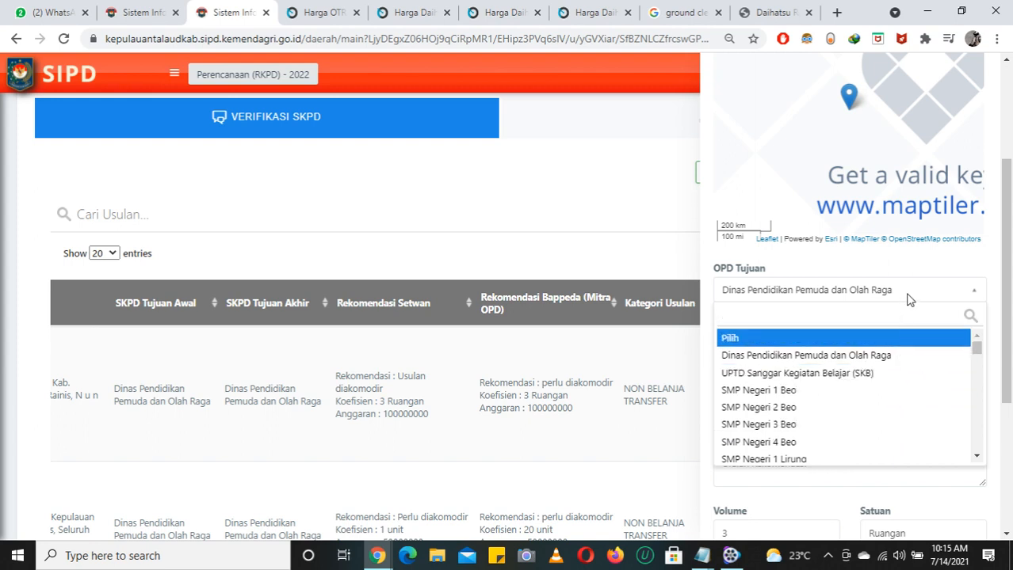
click(935, 261)
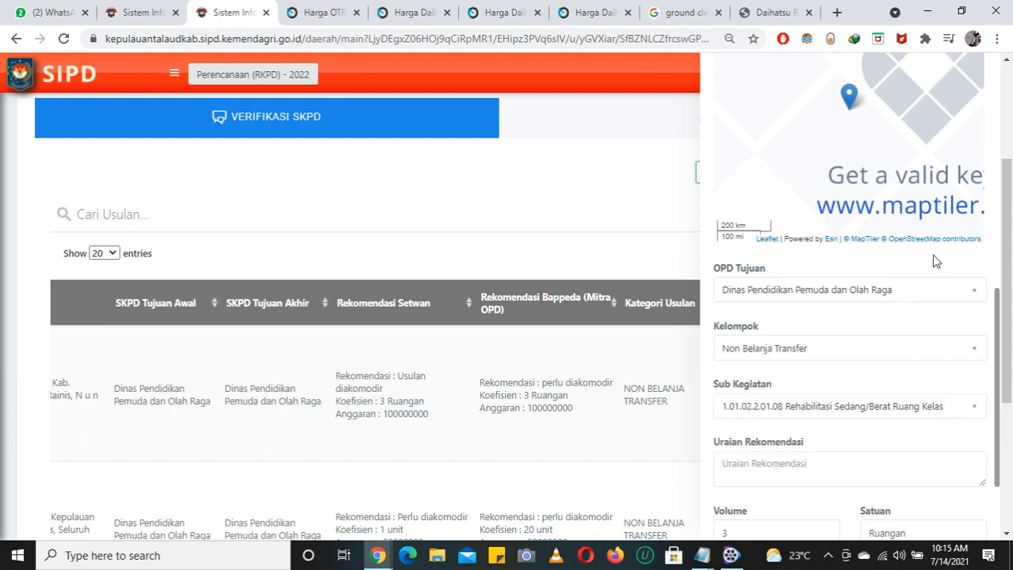
Step: Choose Non Belanja Transfer as the proposal's Kelompok
scroll(906, 346, down, 2)
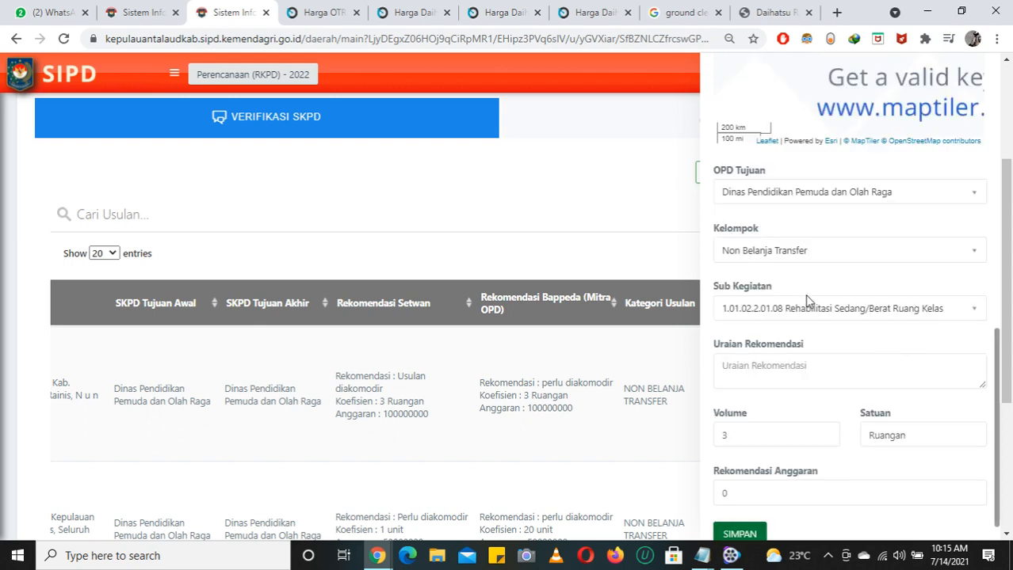
click(806, 252)
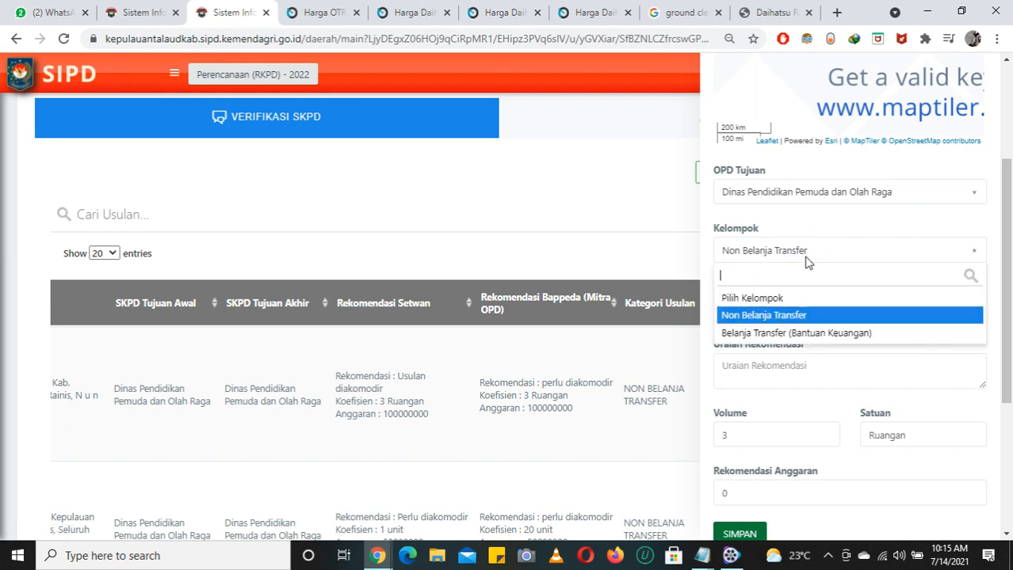
click(805, 321)
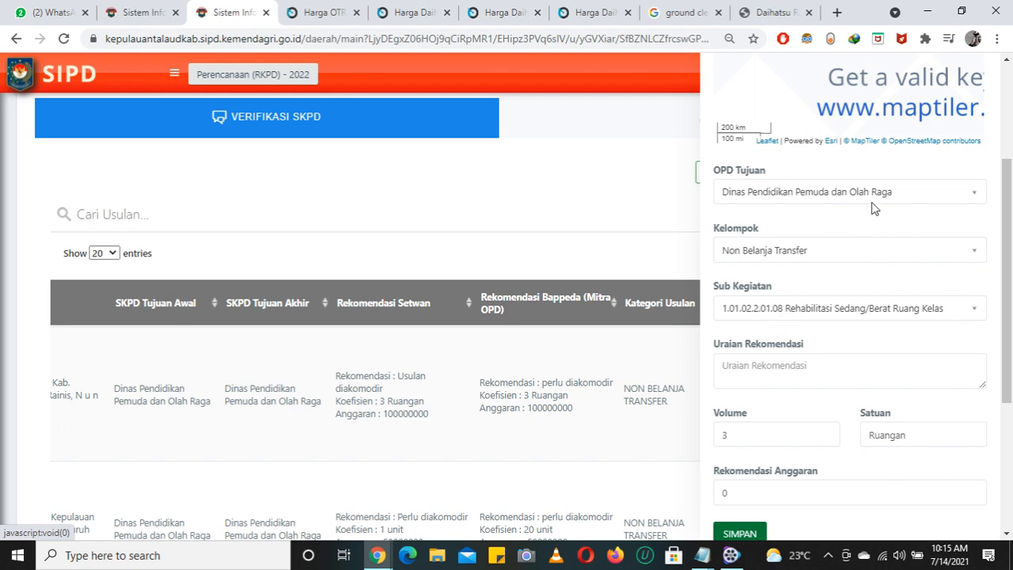
Step: Review the proposal's problem description and location together with the OPD Tujuan, Kelompok, Sub Kegiatan, Uraian Rekomendasi, volume and budget fields
scroll(880, 194, up, 8)
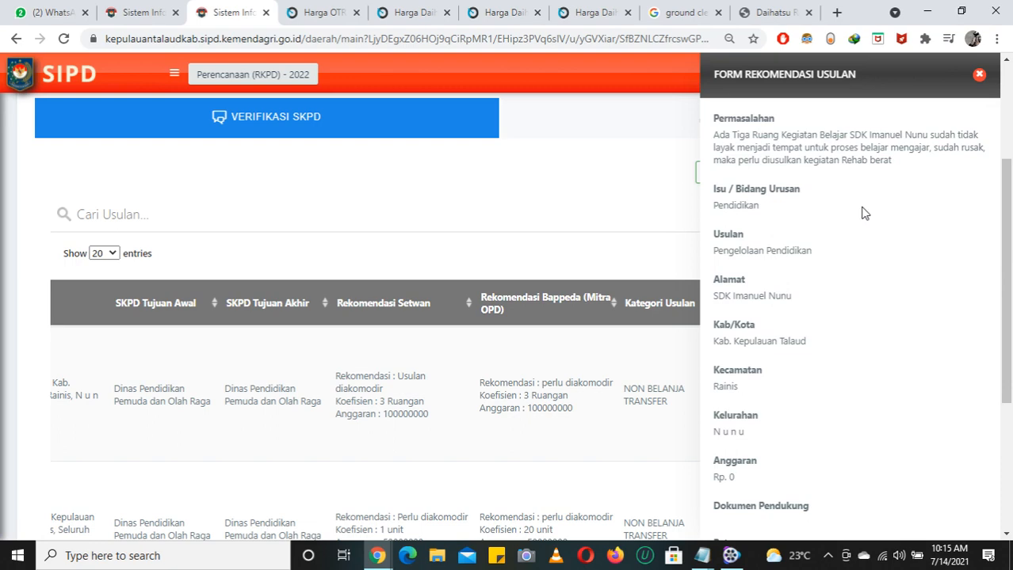
scroll(862, 207, down, 6)
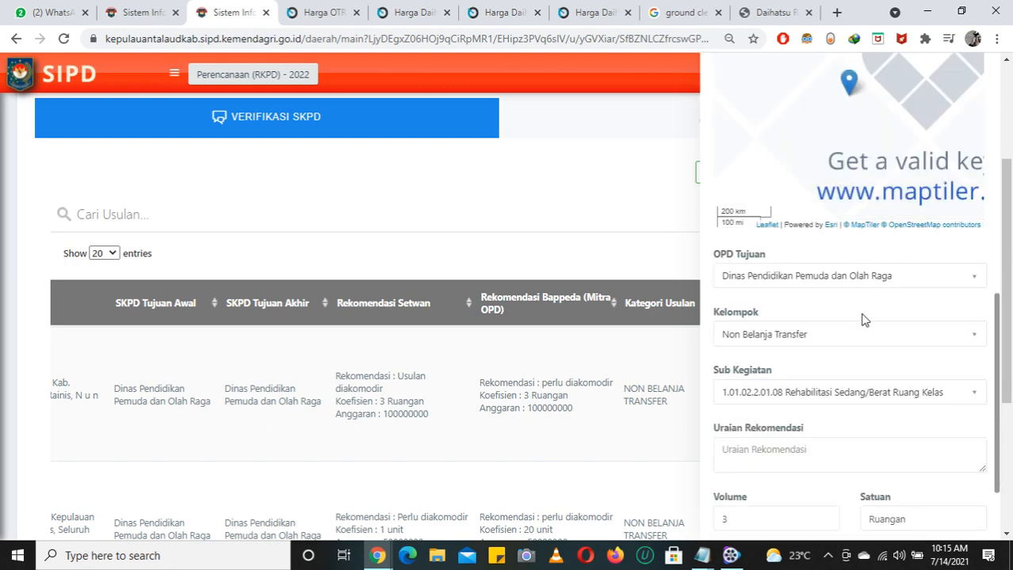
scroll(861, 317, down, 2)
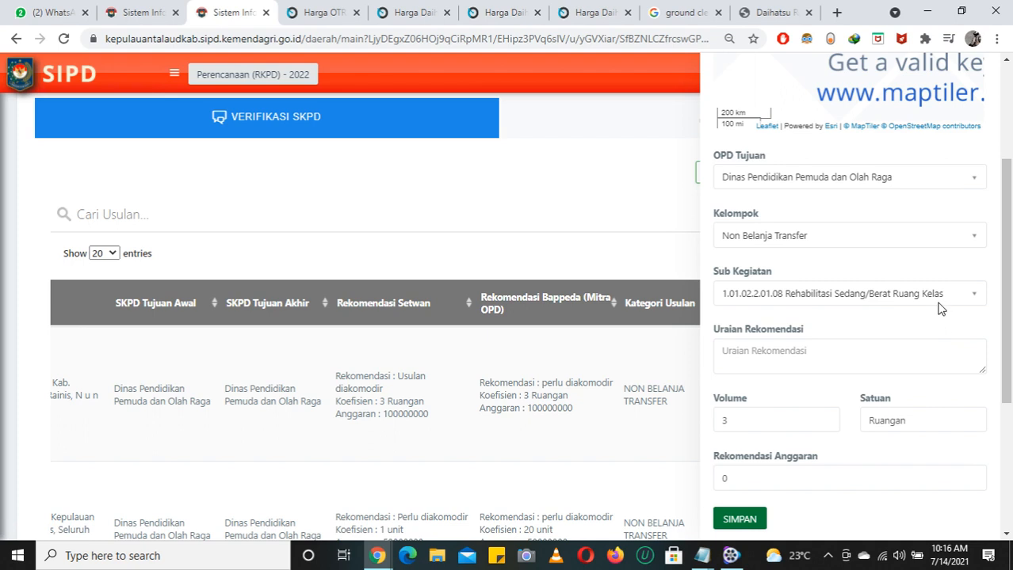
click(885, 350)
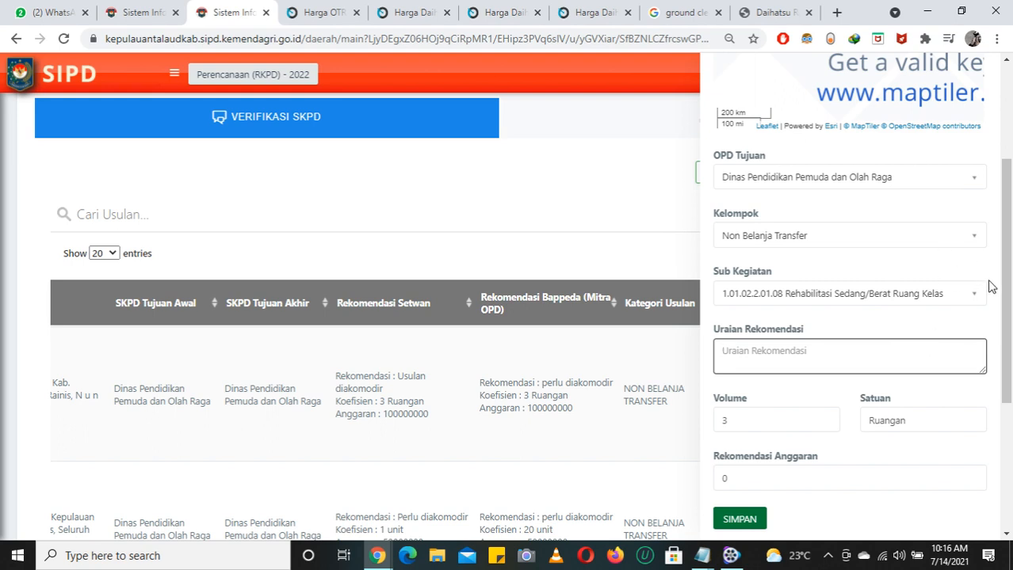
scroll(980, 278, up, 10)
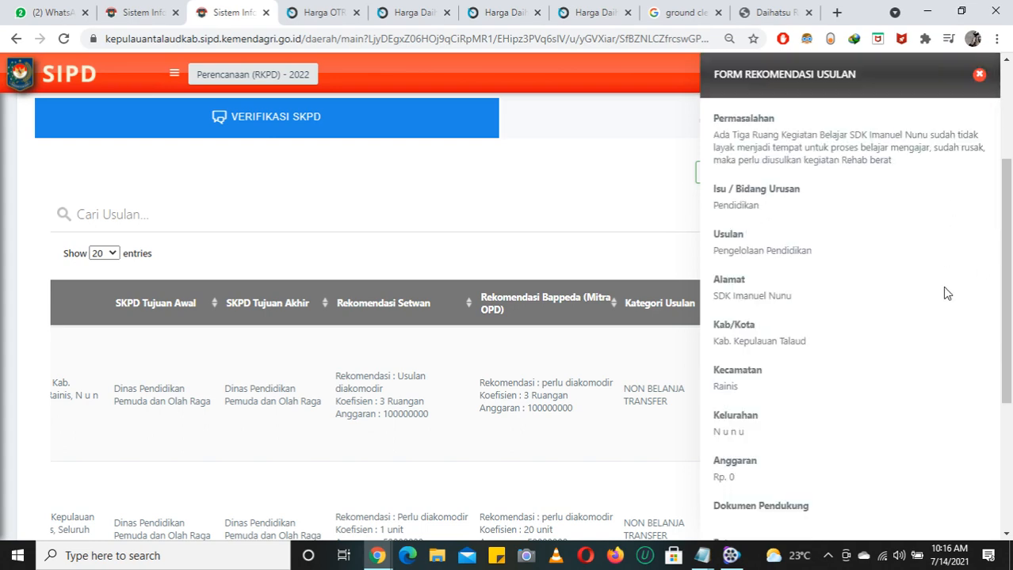
scroll(942, 286, down, 2)
scroll(942, 286, up, 2)
scroll(942, 286, down, 5)
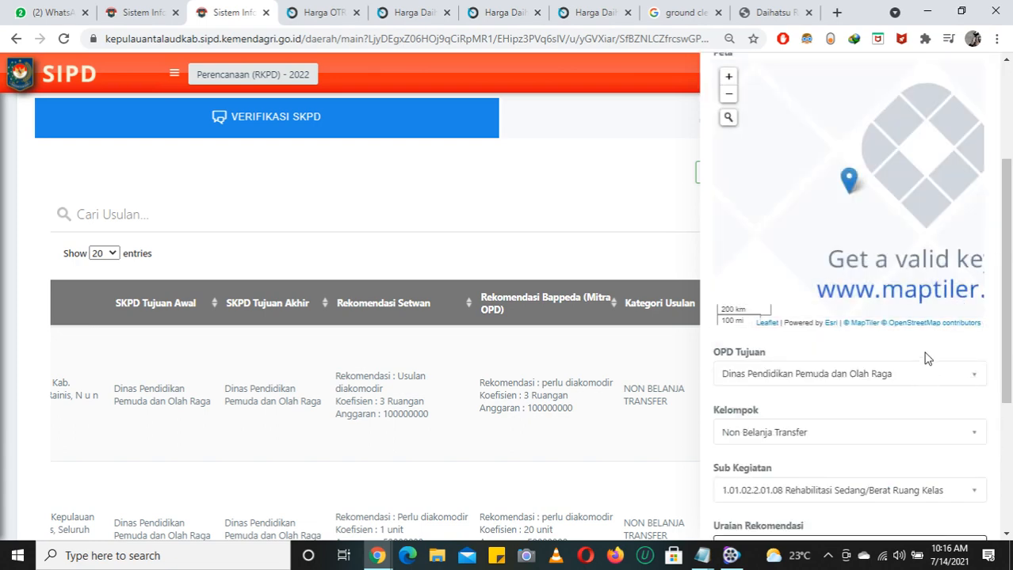
Step: Recheck the problem description against the Sub Kegiatan, Uraian Rekomendasi, Volume and Rekomendasi Anggaran fields, and close the recommendation form without saving
scroll(926, 352, down, 3)
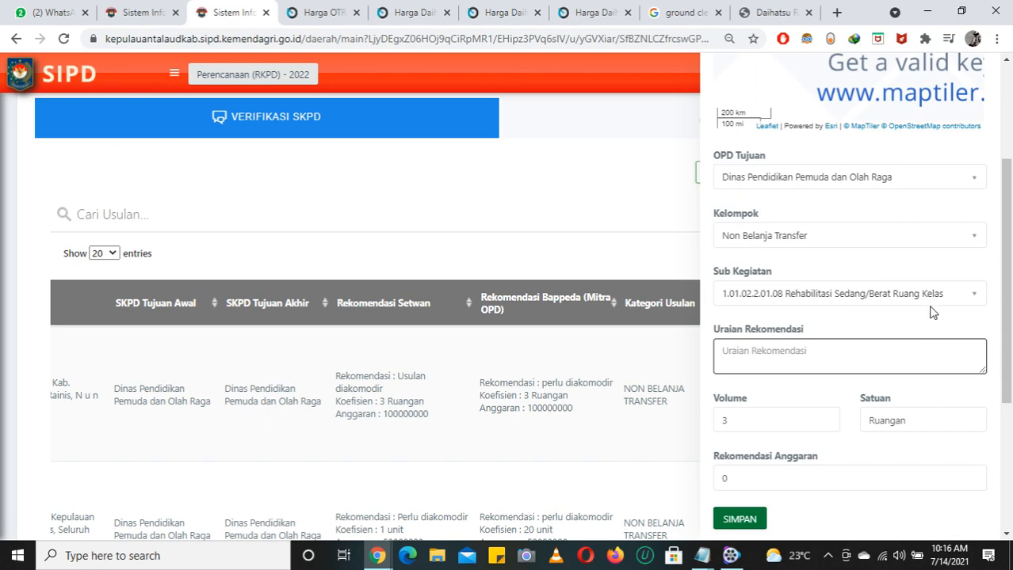
scroll(926, 260, up, 9)
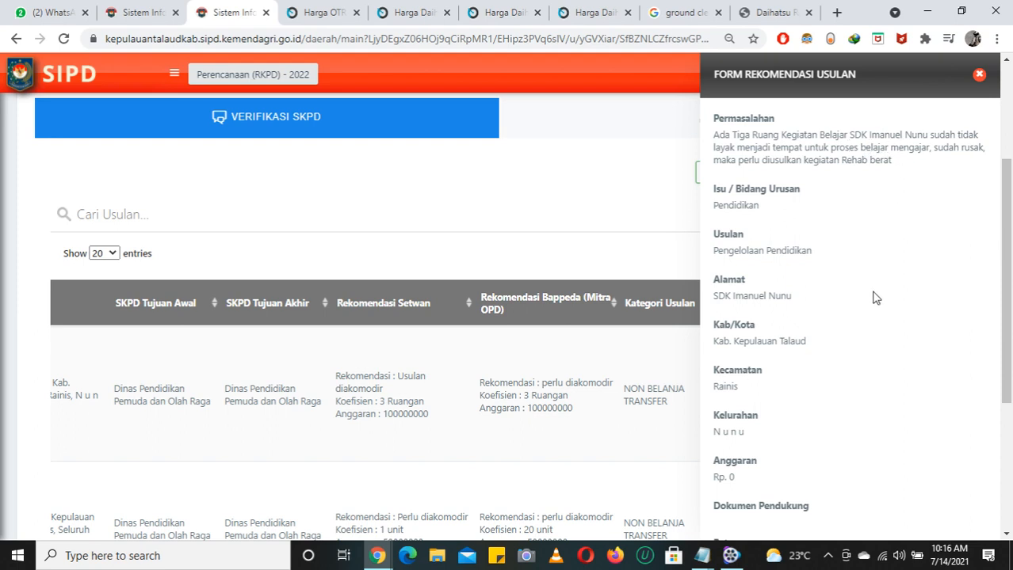
scroll(874, 298, down, 4)
scroll(872, 290, down, 5)
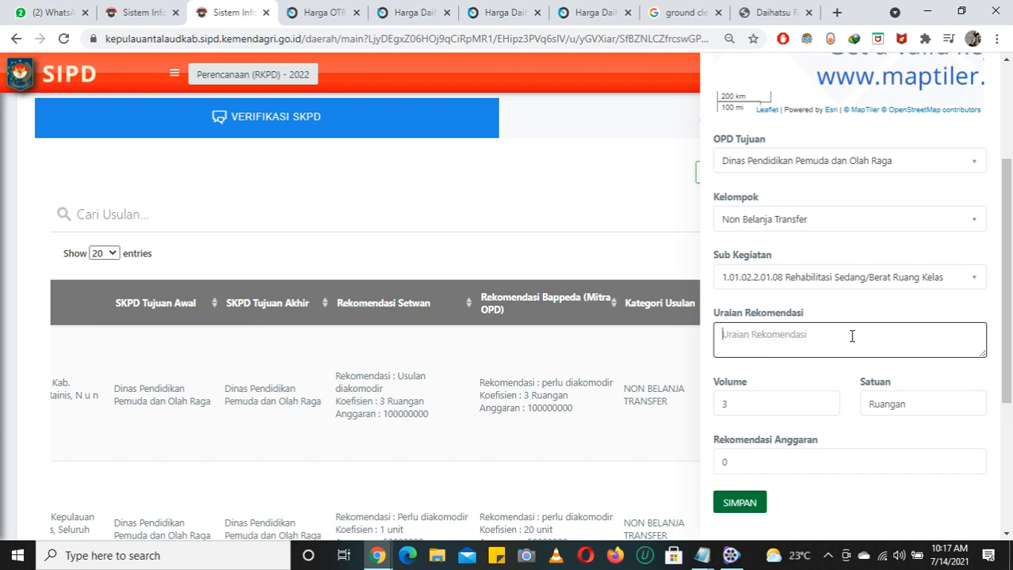
click(755, 453)
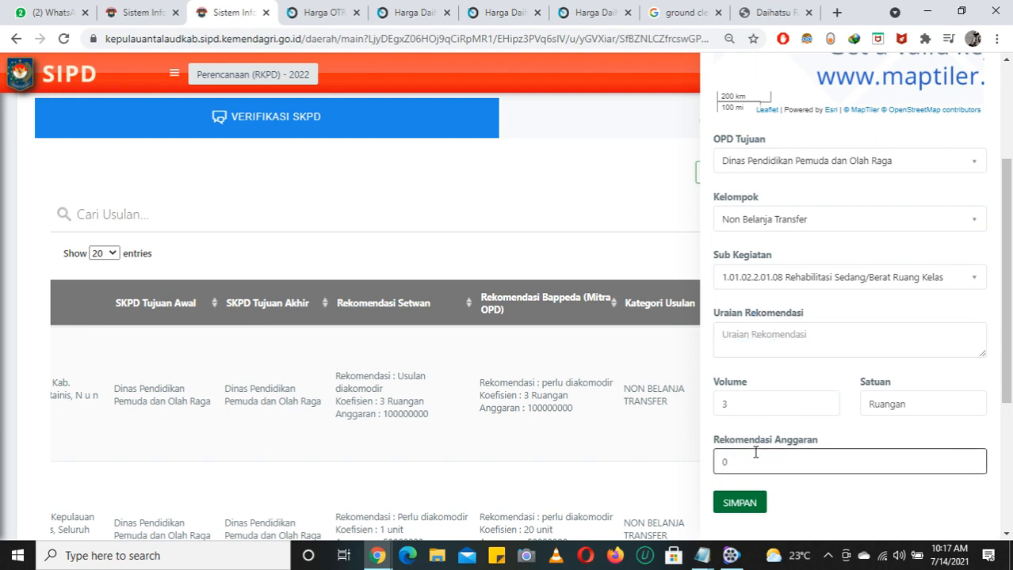
click(739, 504)
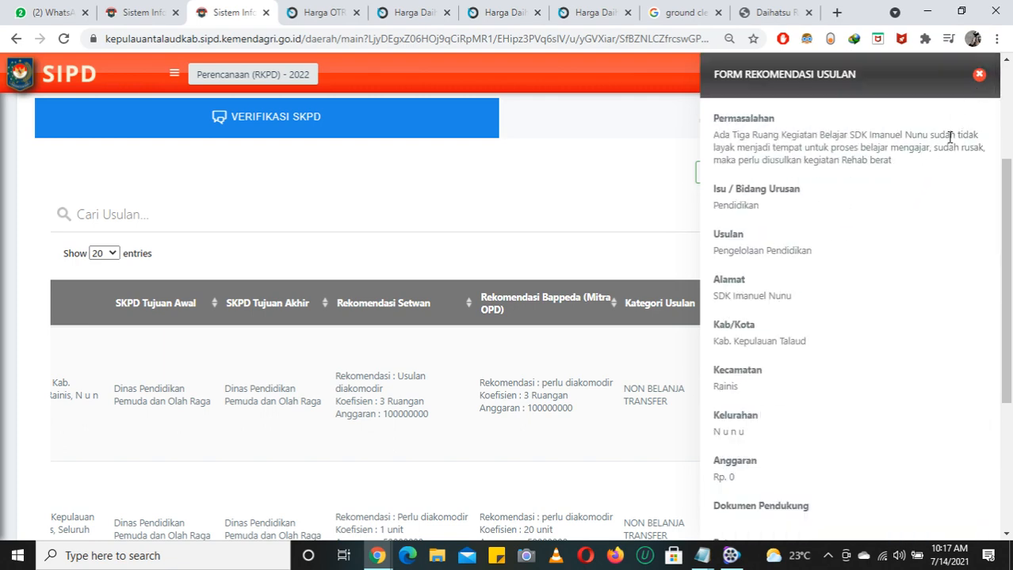
scroll(954, 224, down, 10)
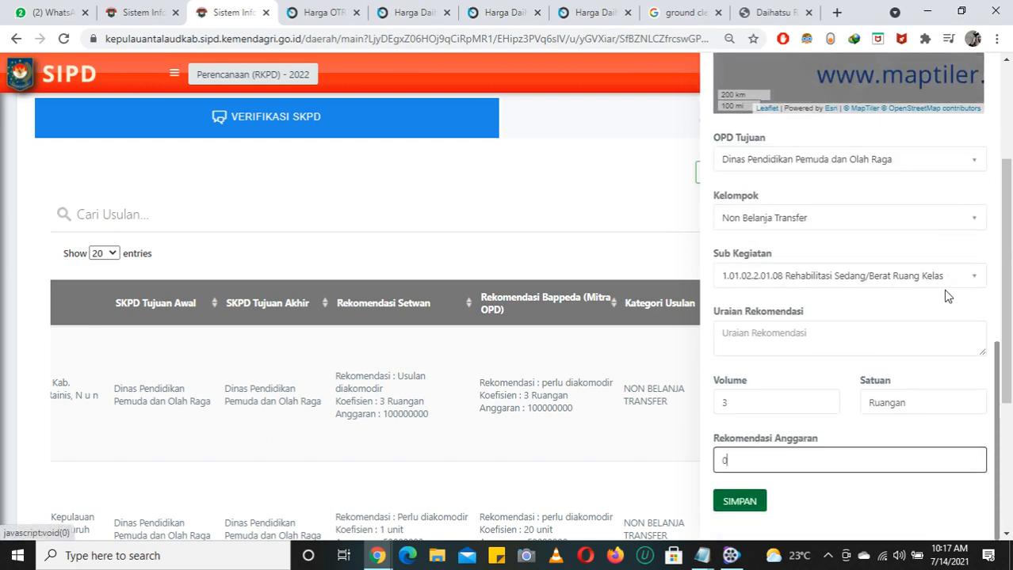
scroll(948, 296, up, 10)
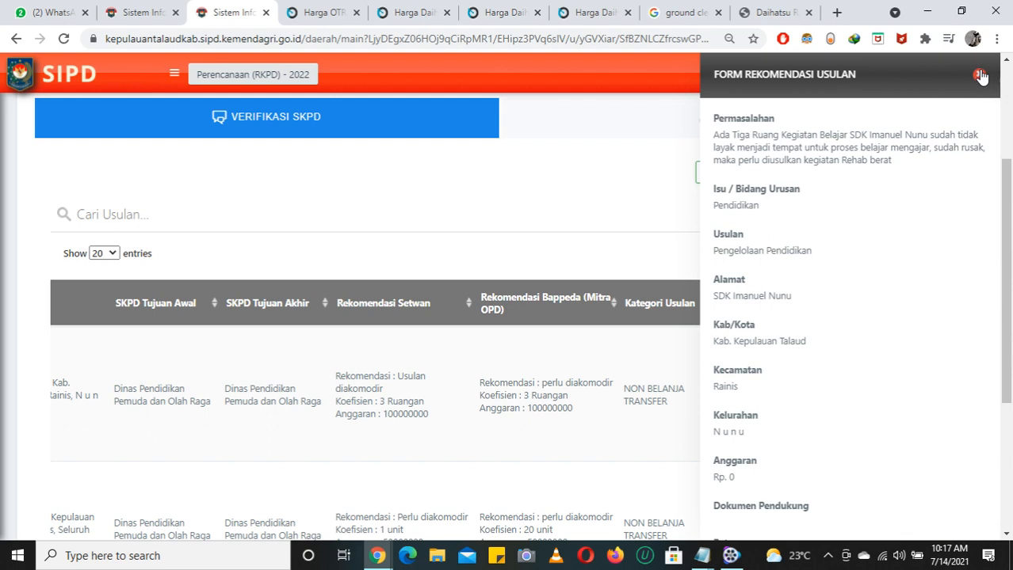
click(981, 75)
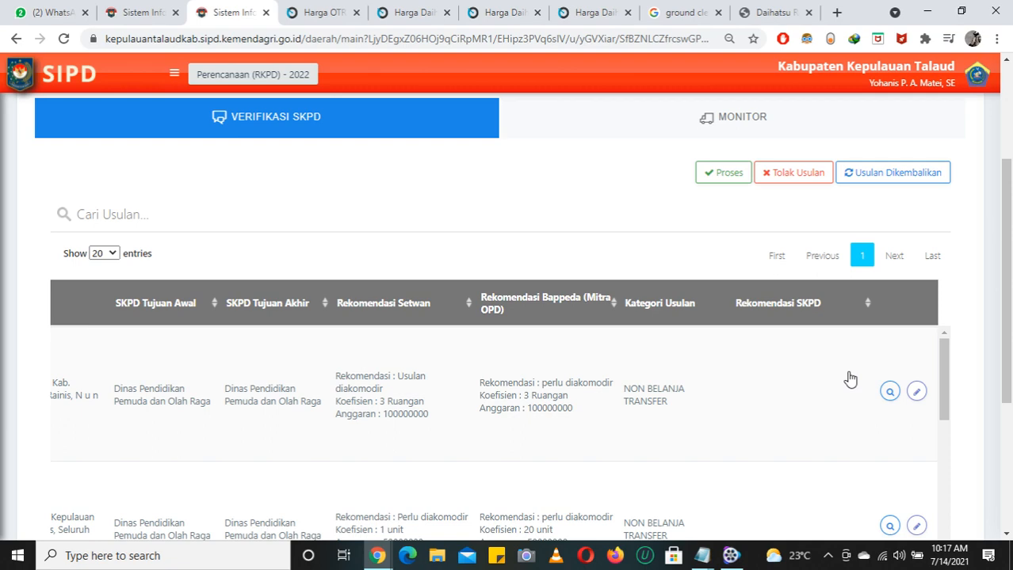
Step: Look over the Verifikasi SKPD proposals and select the first one, about the three damaged classrooms at SDK Imanuel Nunu
scroll(941, 355, down, 2)
scroll(973, 334, down, 1)
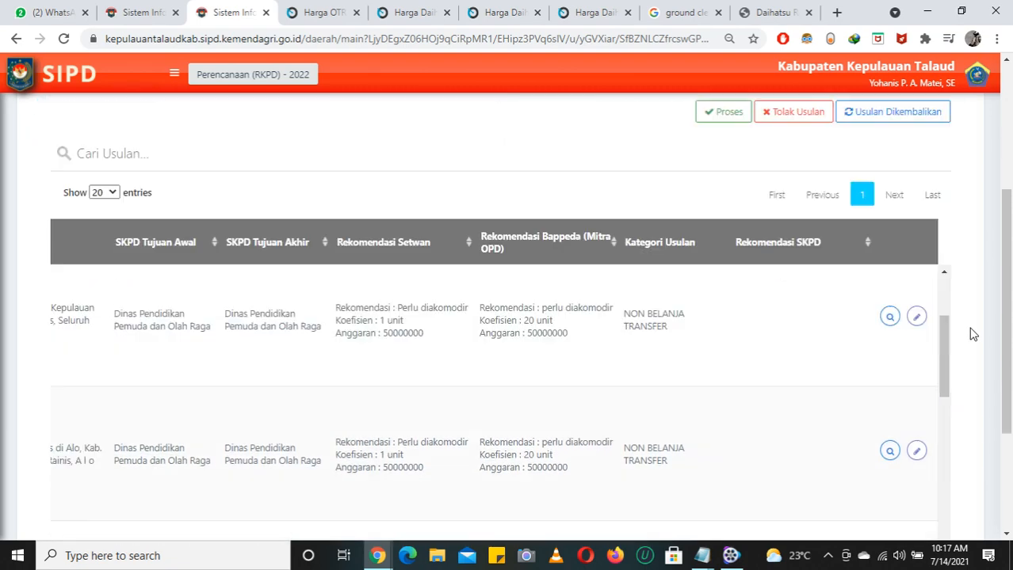
scroll(970, 328, down, 1)
click(949, 287)
drag(945, 275, 943, 233)
scroll(953, 337, down, 2)
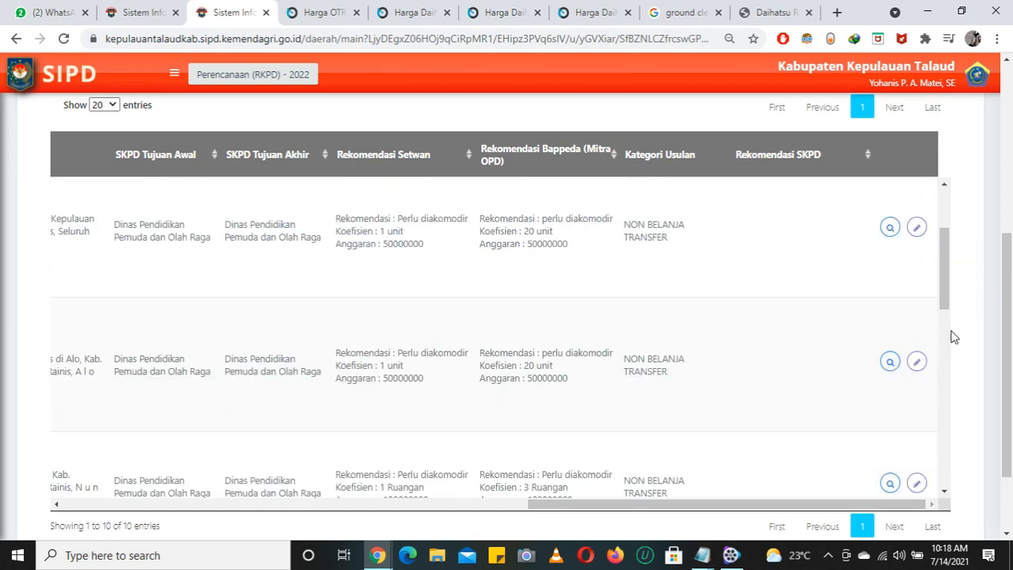
drag(816, 505, 249, 539)
scroll(342, 377, up, 3)
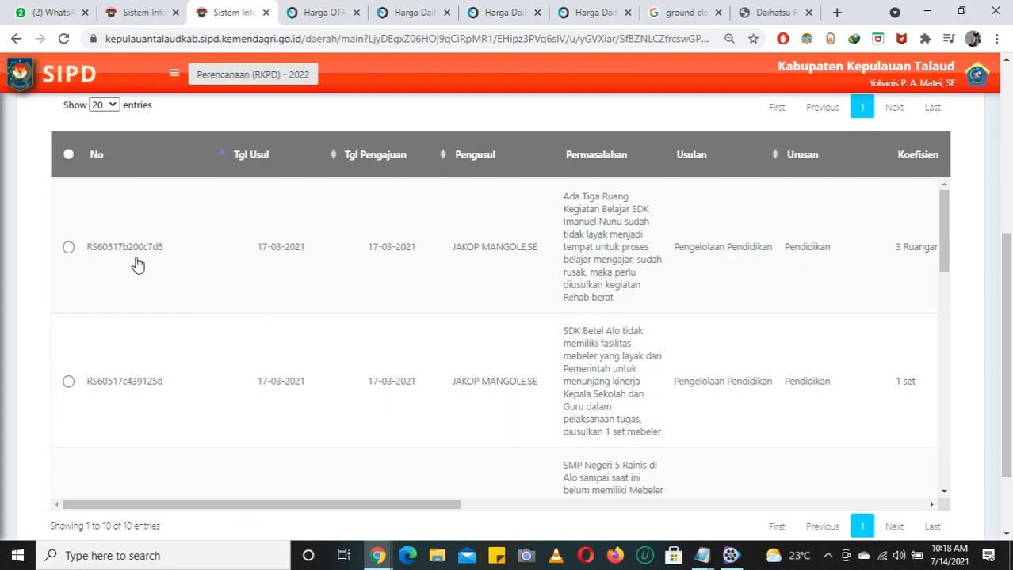
click(69, 248)
scroll(813, 107, up, 2)
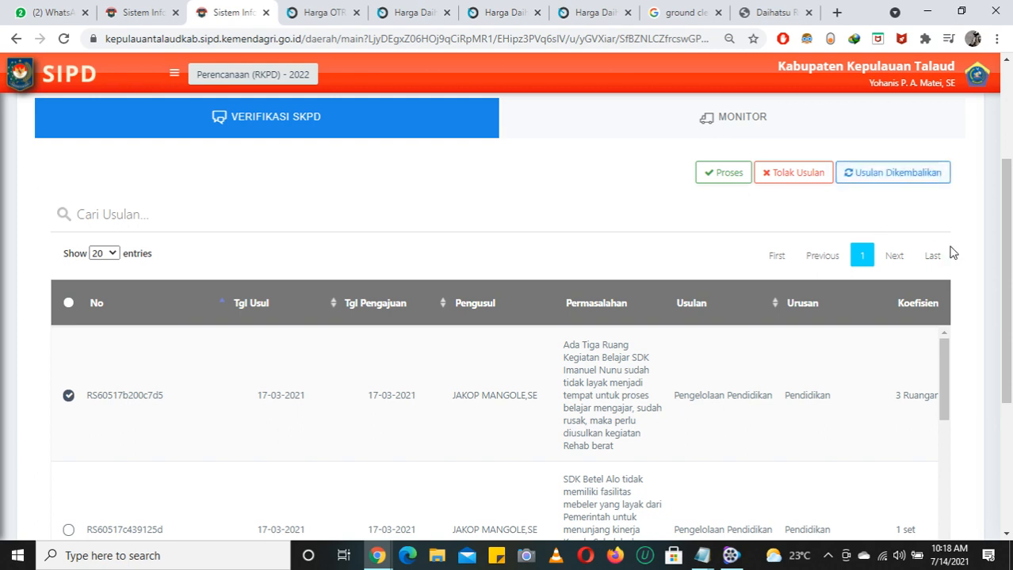
Step: Examine the list's Setwan, Bappeda and SKPD recommendation columns together with the Proses, Tolak Usulan and Usulan Dikembalikan actions
scroll(948, 252, down, 2)
drag(432, 505, 879, 505)
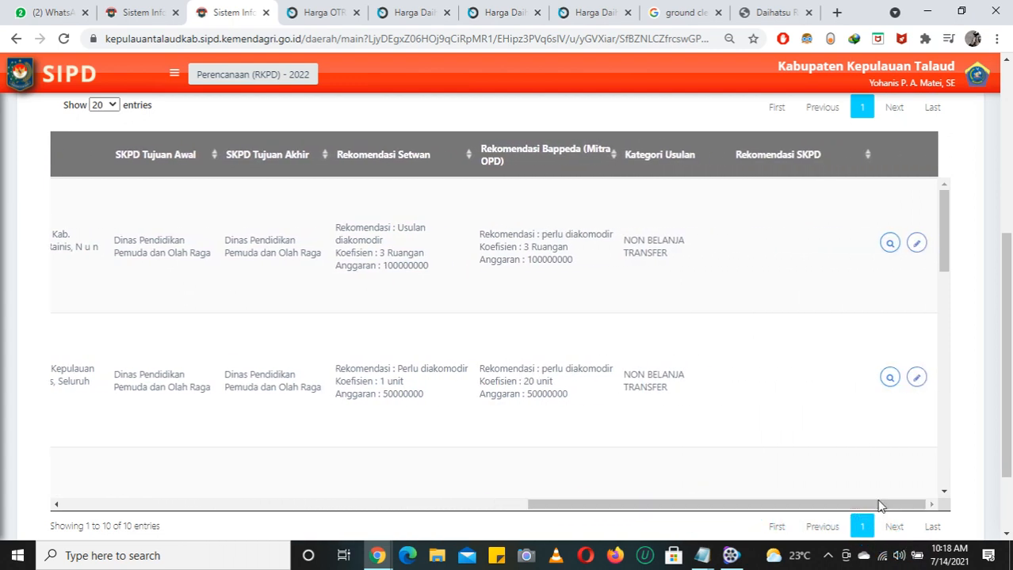
scroll(794, 159, up, 2)
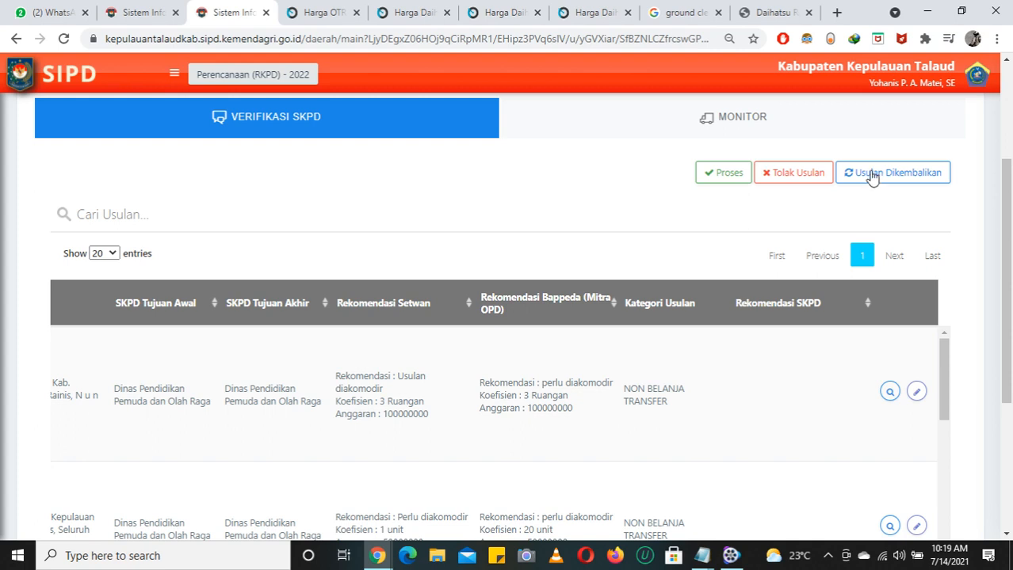
scroll(889, 151, up, 1)
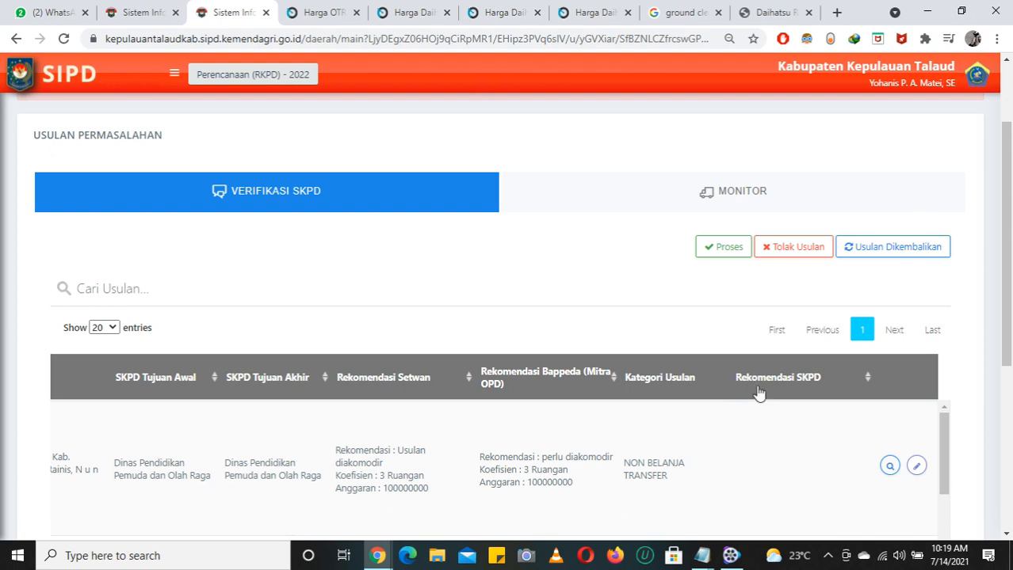
Step: Open the Monitor view and examine the proposals' details through to the recommendation and Status columns
click(781, 204)
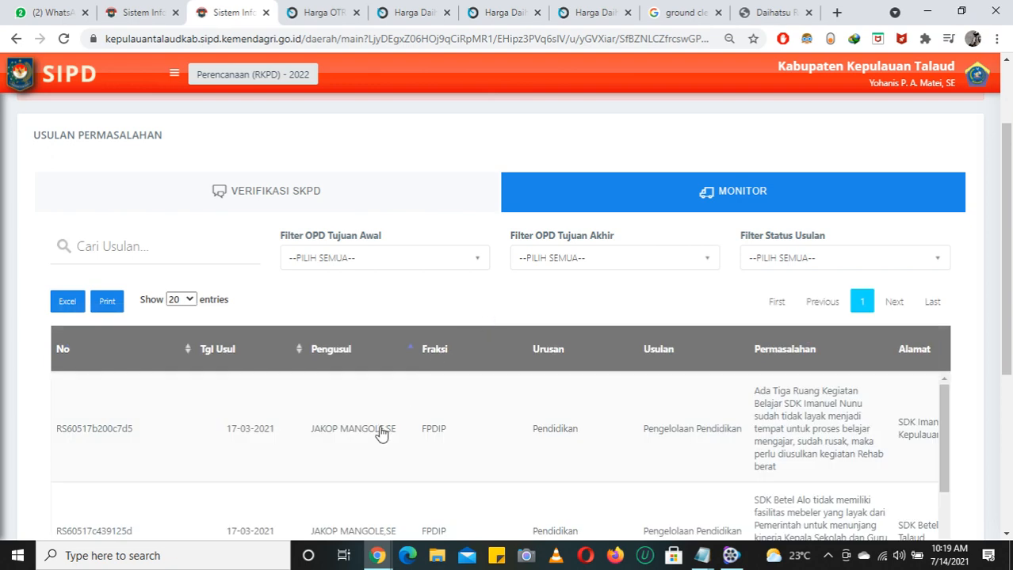
scroll(407, 310, down, 2)
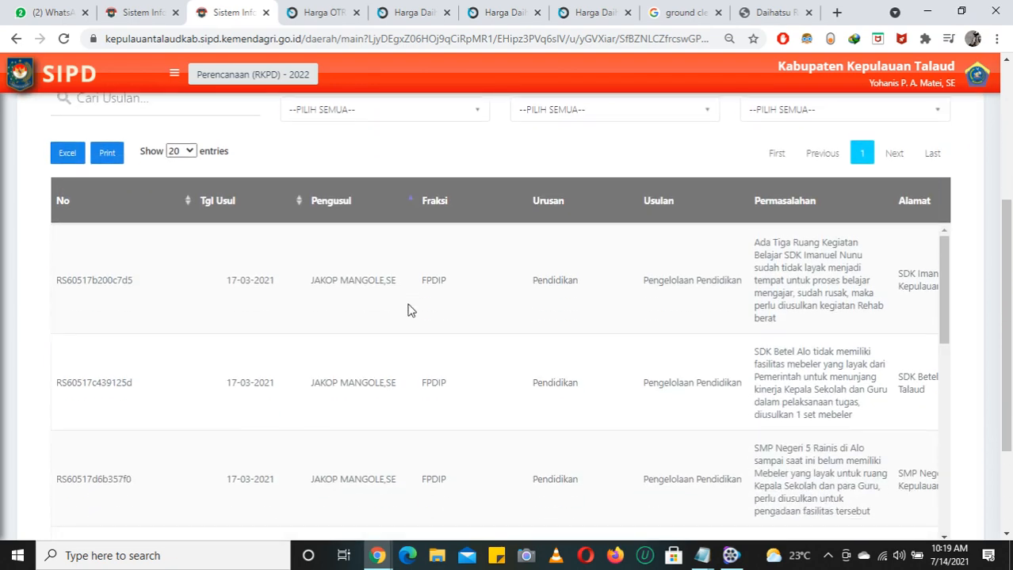
scroll(409, 311, up, 2)
scroll(410, 310, down, 2)
scroll(955, 199, down, 2)
drag(356, 405, 938, 389)
scroll(894, 307, up, 3)
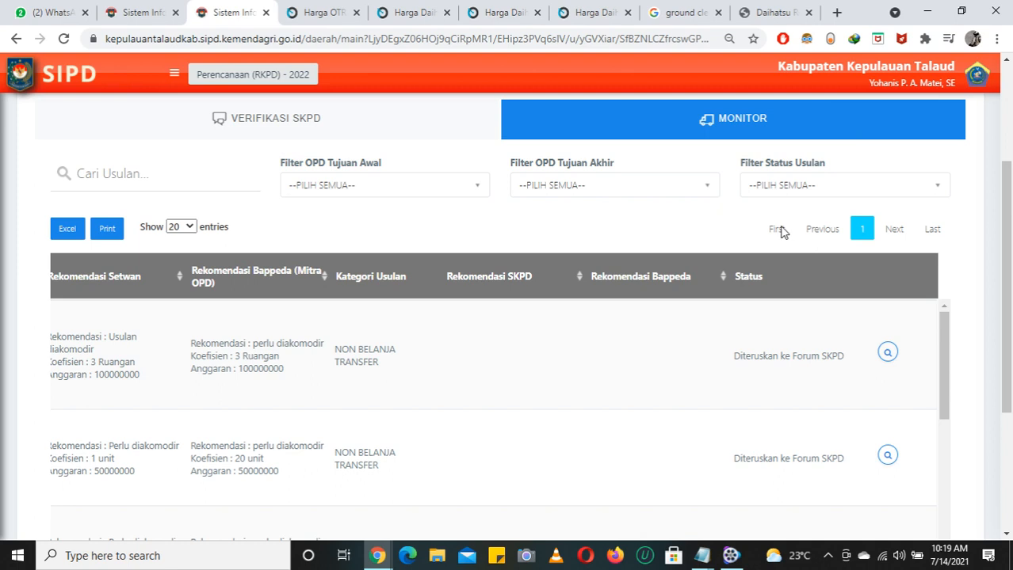
scroll(450, 213, up, 2)
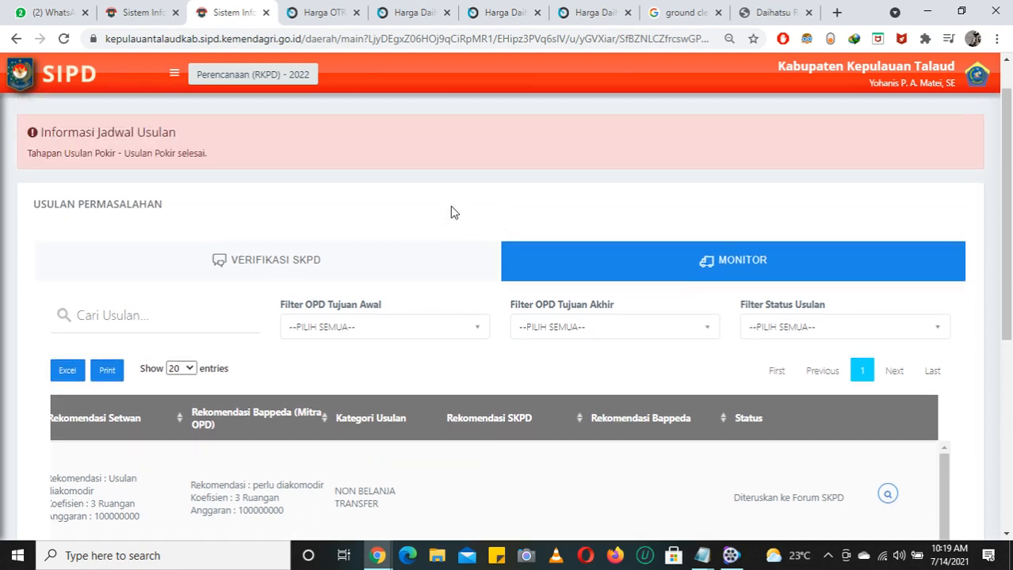
Step: Return to the Verifikasi SKPD view and look over its proposal list and processing actions
click(389, 277)
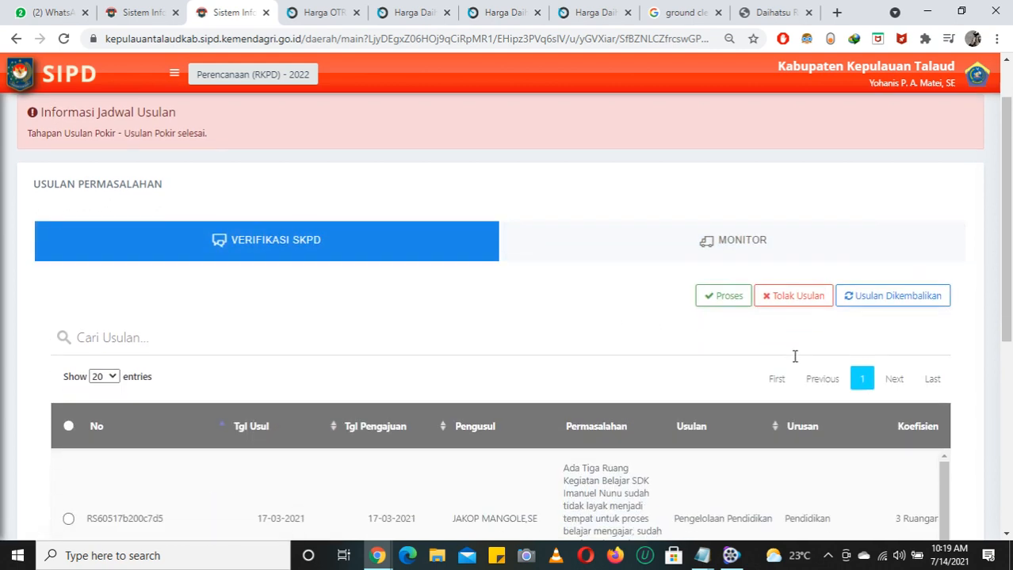
scroll(795, 356, down, 1)
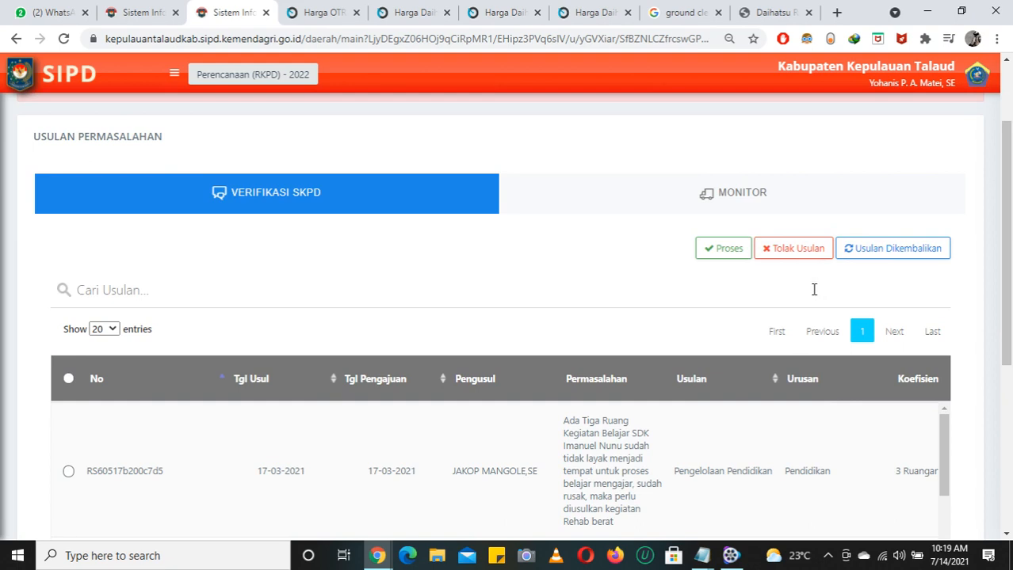
scroll(793, 288, down, 1)
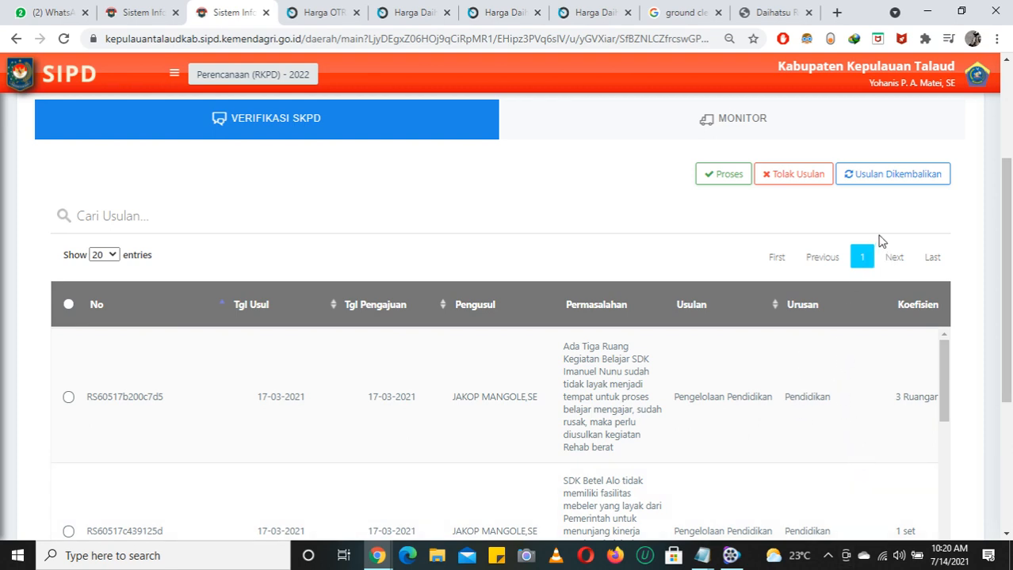
scroll(878, 222, up, 1)
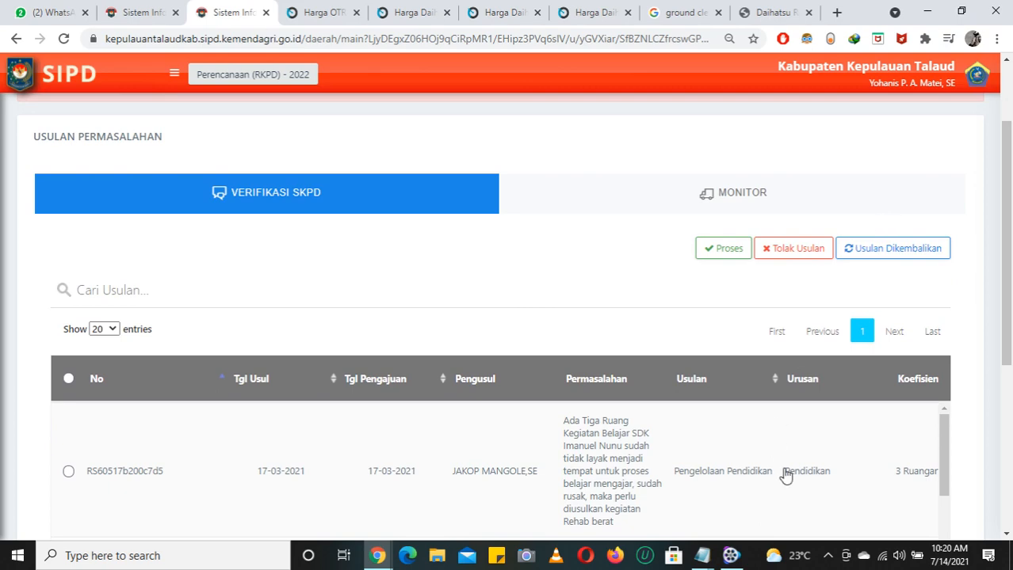